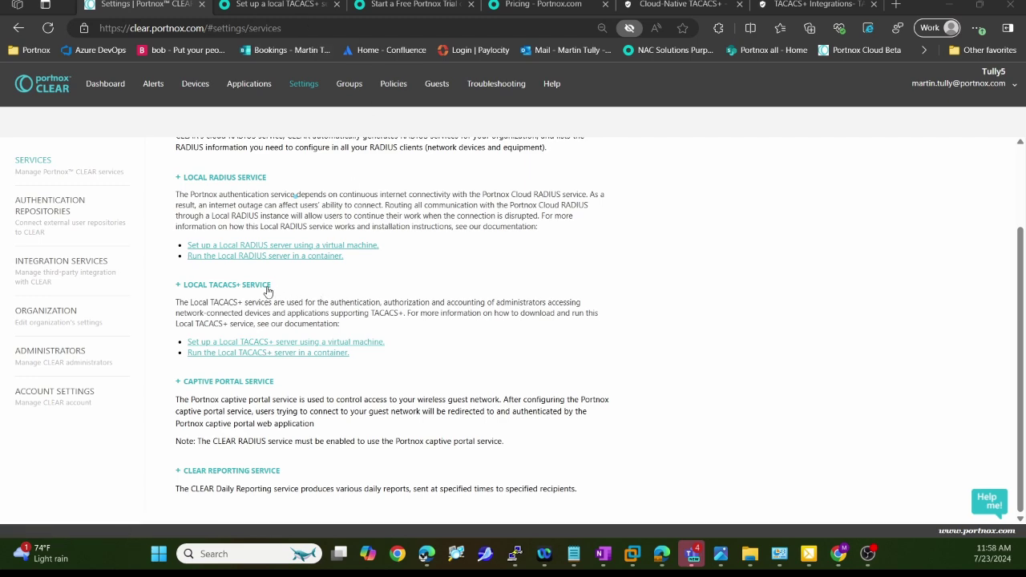
Expand Local TACACS+ Service and start a new VM-based TACACS+ profile
left_click(182, 288)
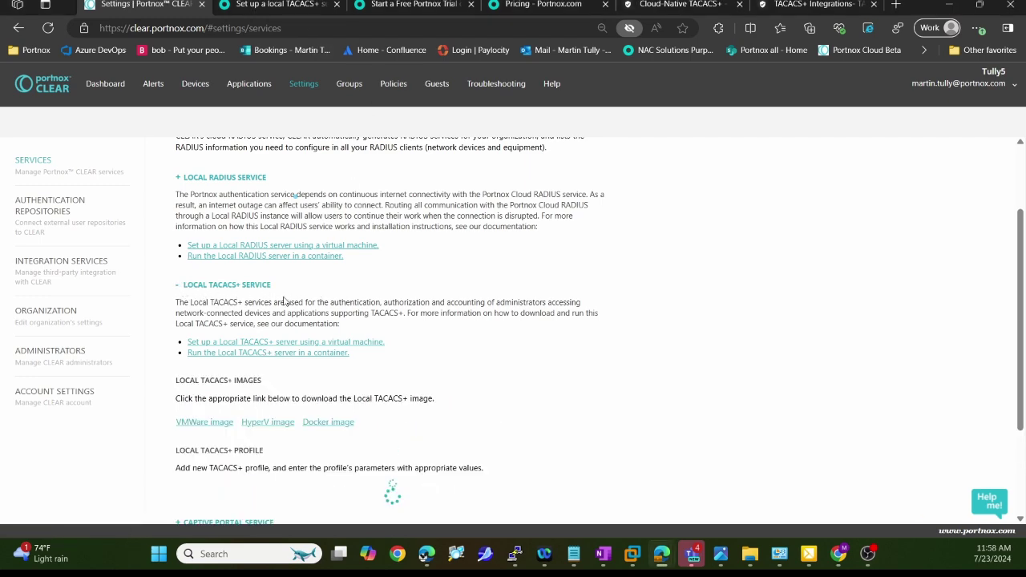
scroll(457, 329, "down", 2)
scroll(433, 337, "down", 1)
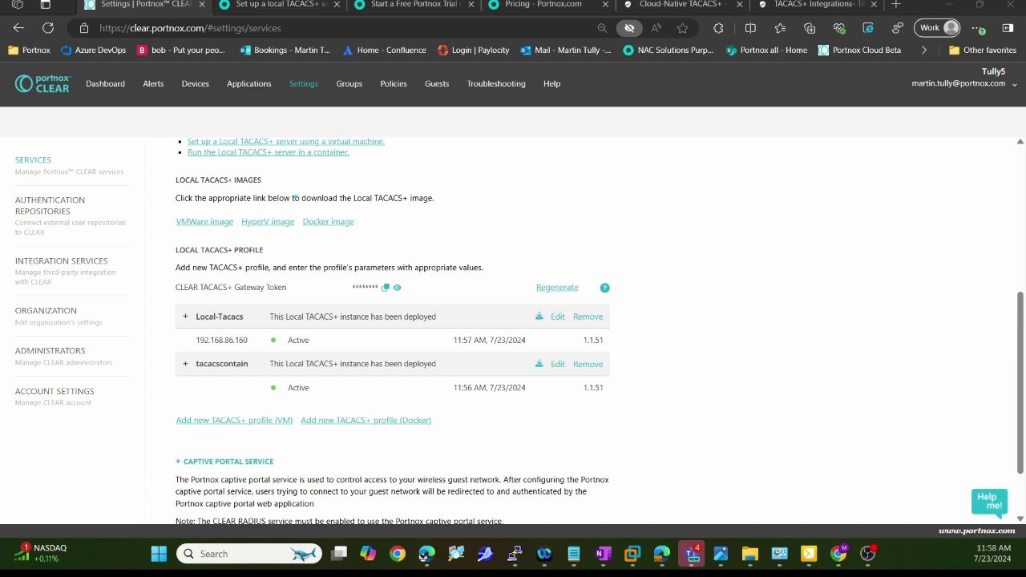
left_click(268, 421)
scroll(597, 425, "down", 2)
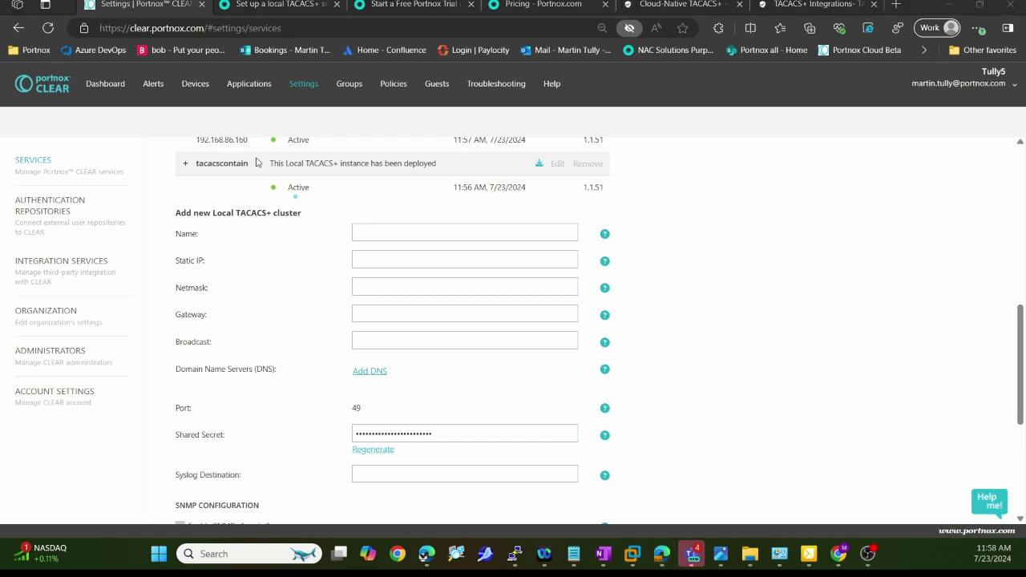
Review the form's Name, Static IP, Netmask, Gateway, Broadcast, DNS and Port 49 fields
left_click_drag(152, 244, 177, 238)
left_click_drag(137, 295, 179, 258)
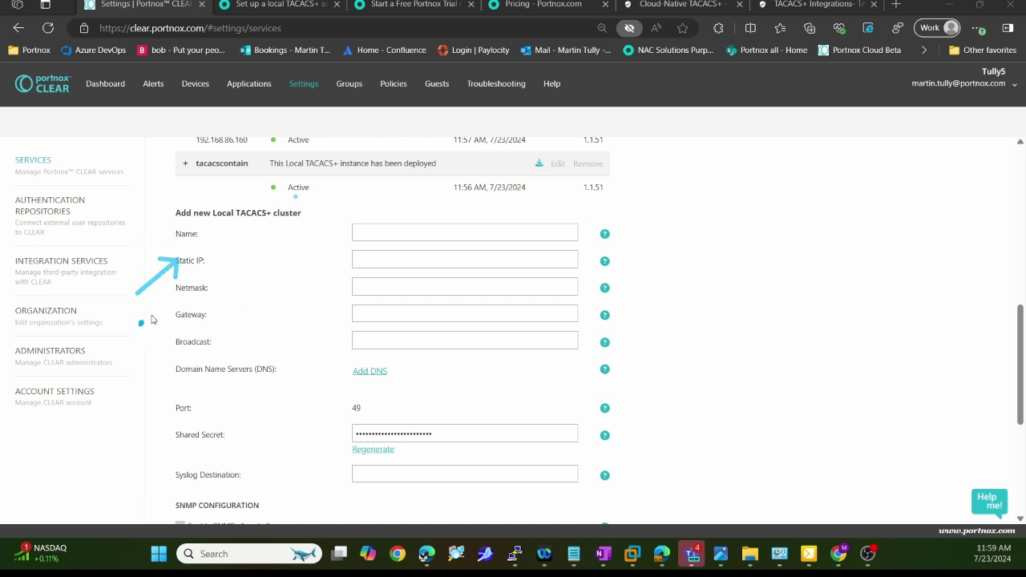
left_click_drag(141, 327, 178, 295)
left_click_drag(148, 353, 179, 321)
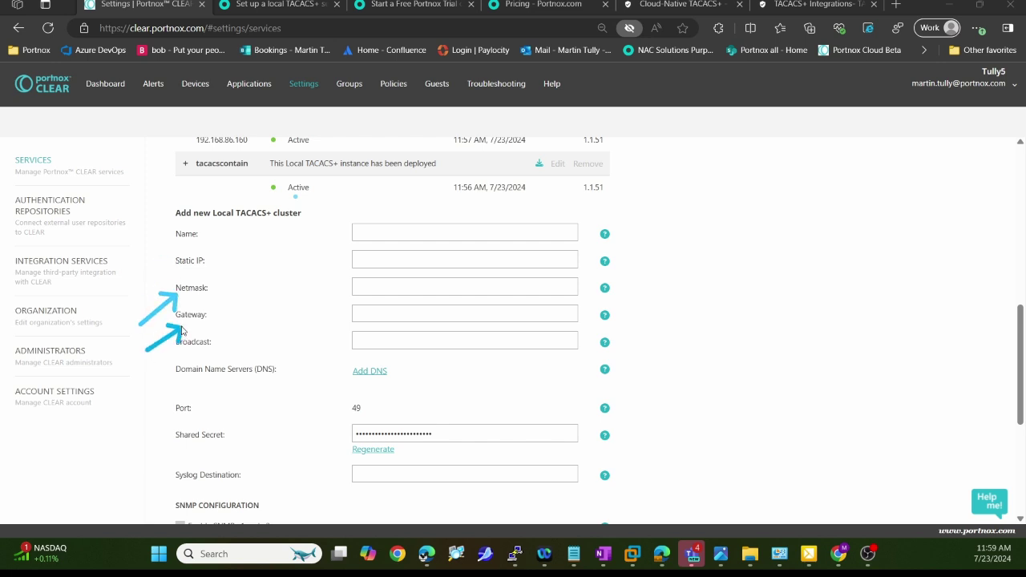
left_click(150, 375)
left_click_drag(179, 361, 183, 350)
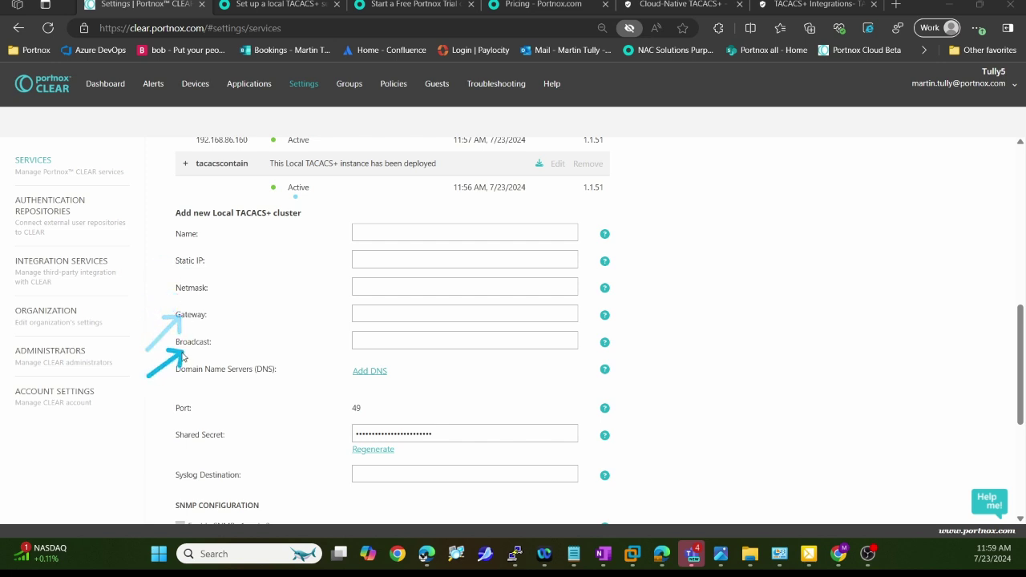
left_click_drag(316, 373, 289, 371)
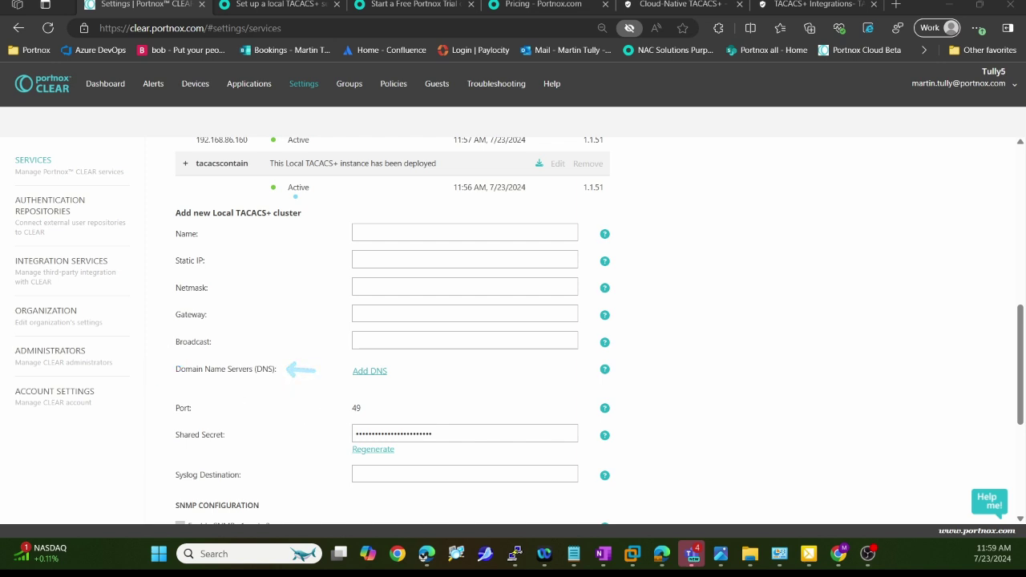
mouse_move(354, 397)
left_mouse_down()
mouse_move(345, 423)
mouse_move(355, 404)
left_mouse_up()
Cancel the new cluster form without saving it
scroll(289, 371, "down", 5)
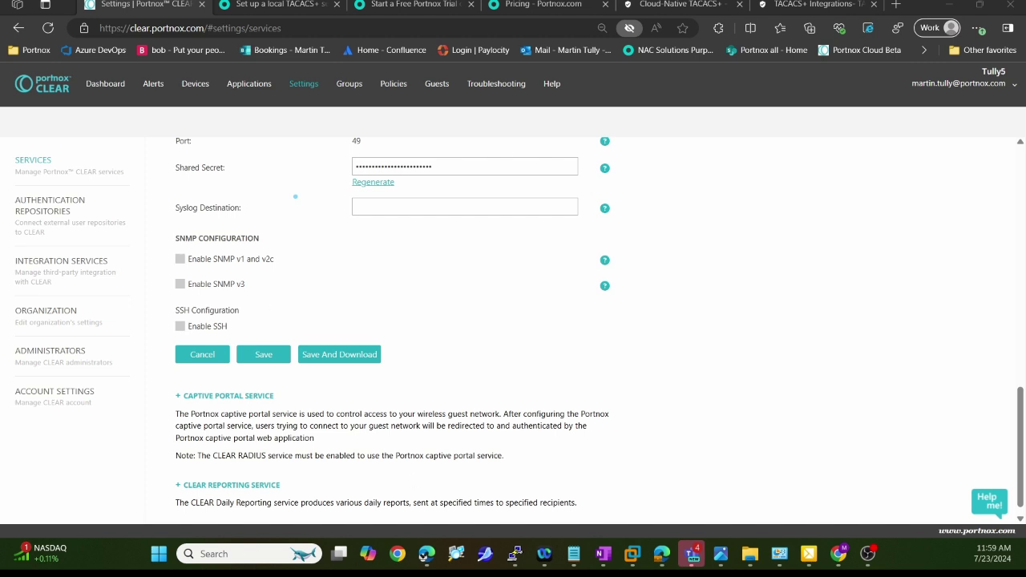
scroll(461, 325, "up", 2)
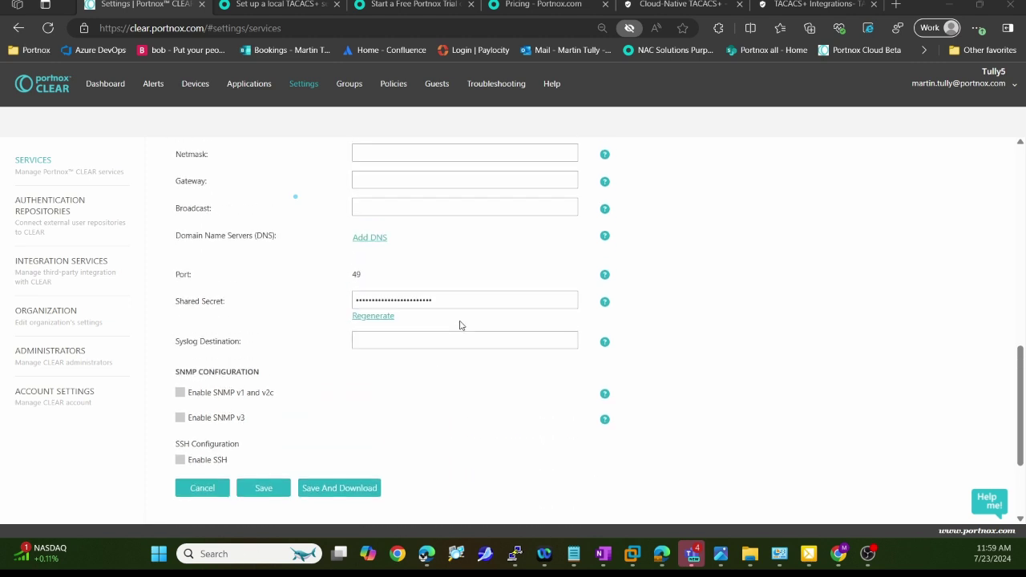
left_click(201, 489)
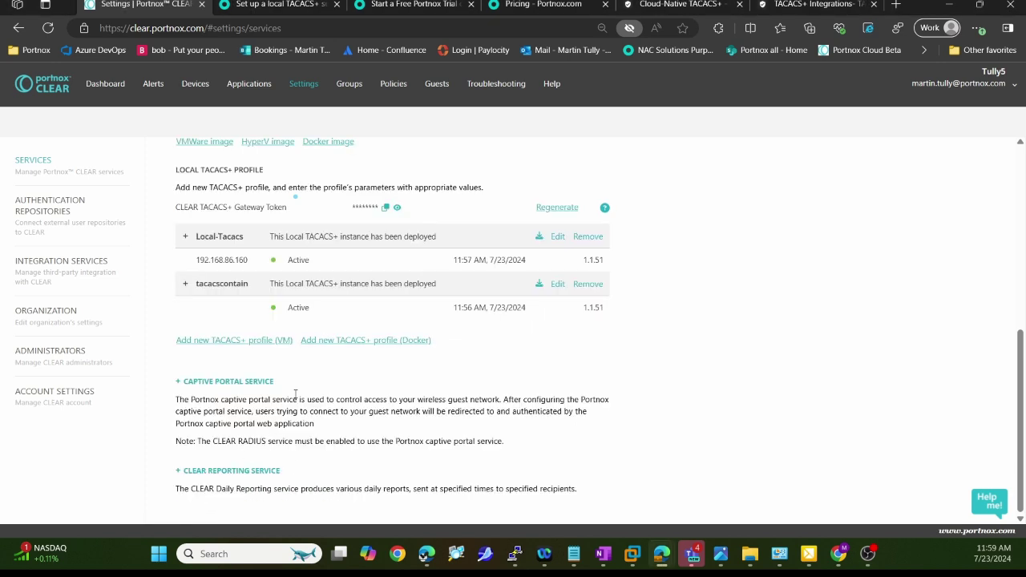
scroll(288, 341, "up", 2)
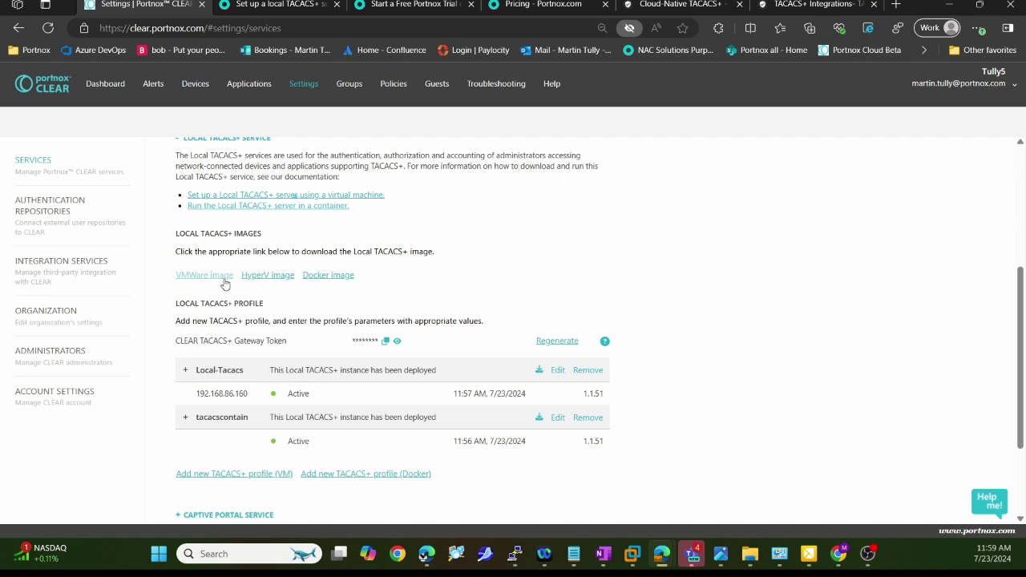
mouse_move(812, 559)
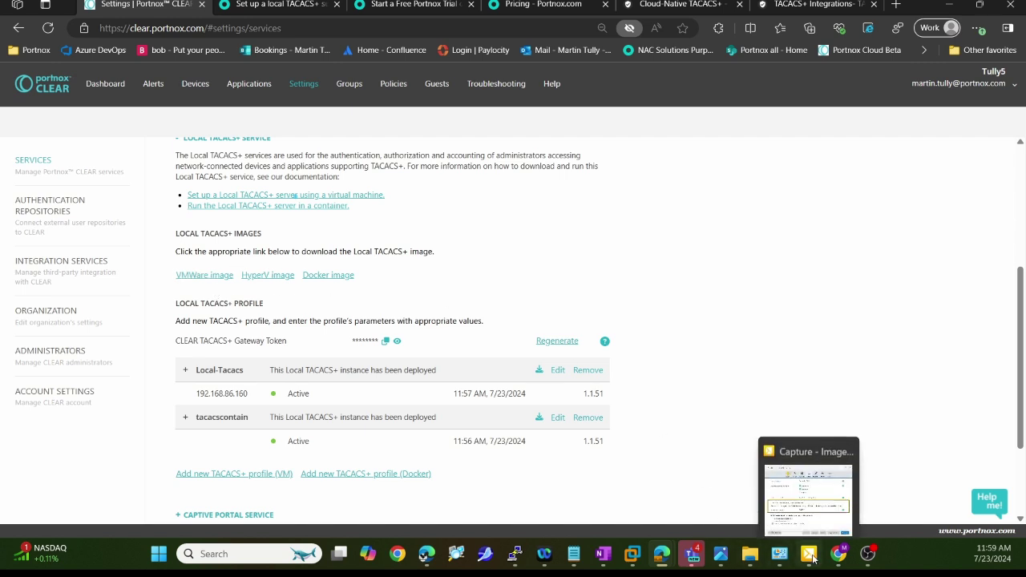
mouse_move(634, 555)
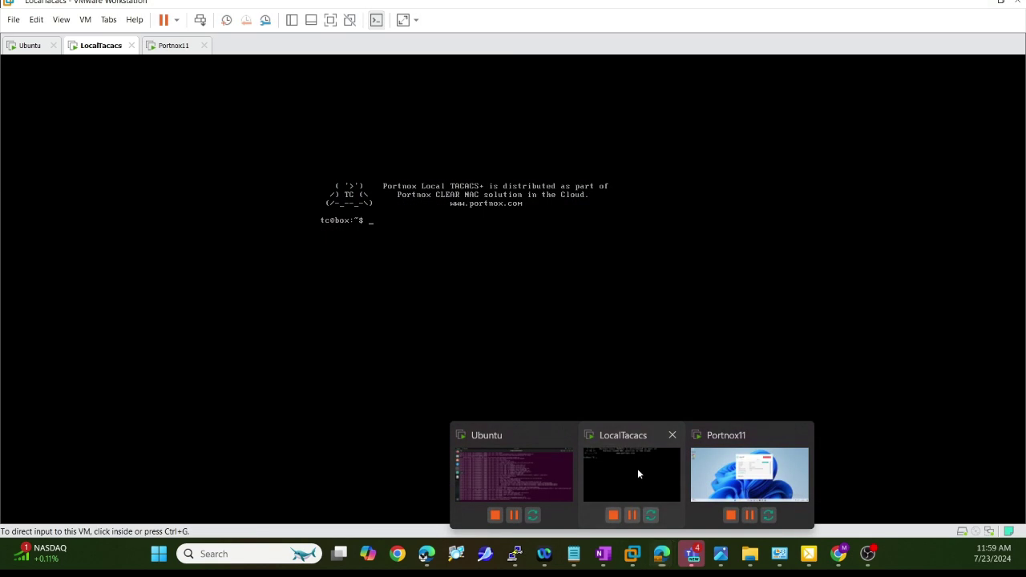
Open the LocalTacacs virtual machine's settings in VMware Workstation
left_click(637, 473)
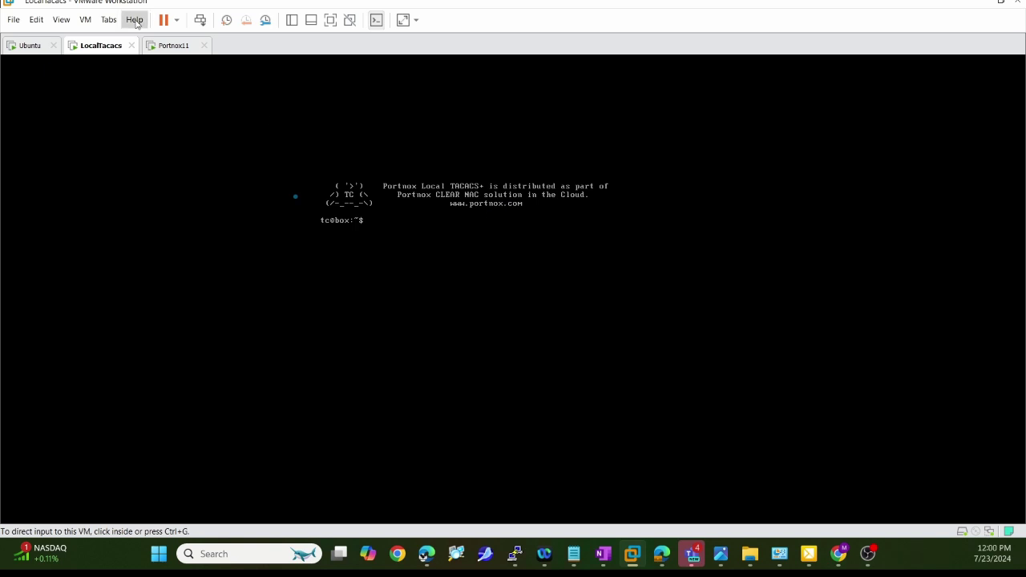
left_click(86, 20)
left_click(193, 200)
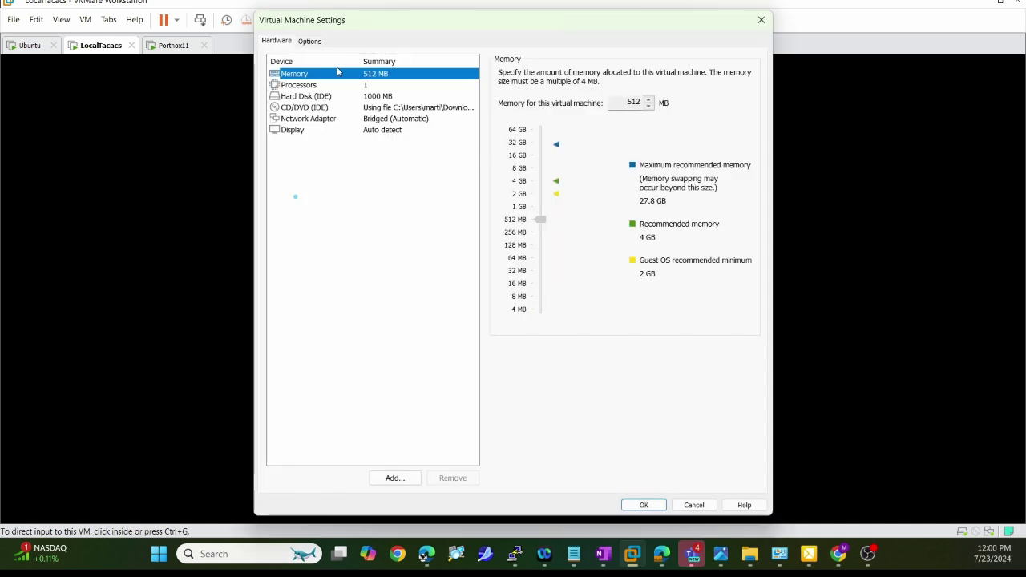
Review the CD/DVD ISO path and hardware list, then close settings and minimize VMware
left_click(325, 109)
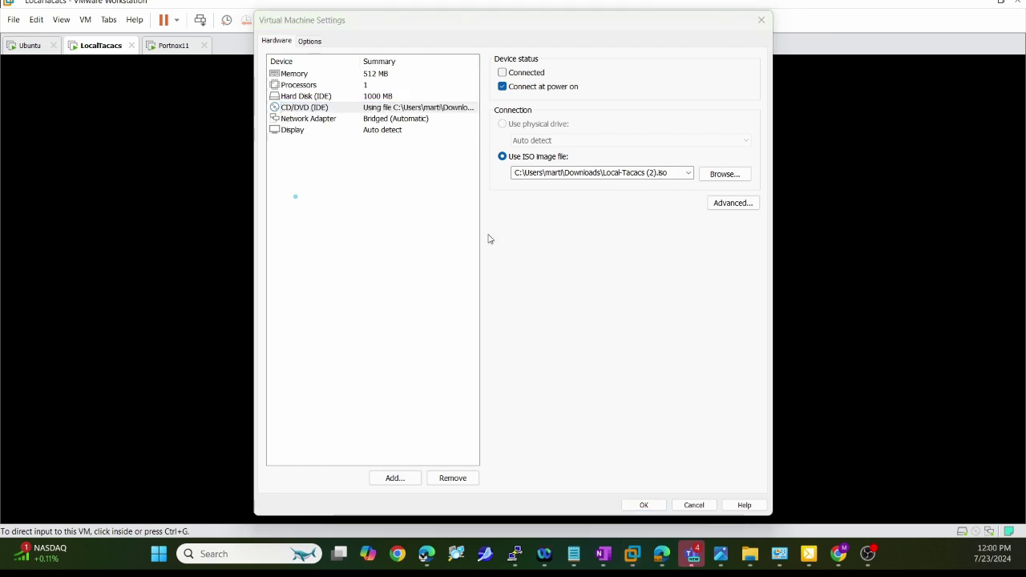
left_click_drag(630, 201, 657, 175)
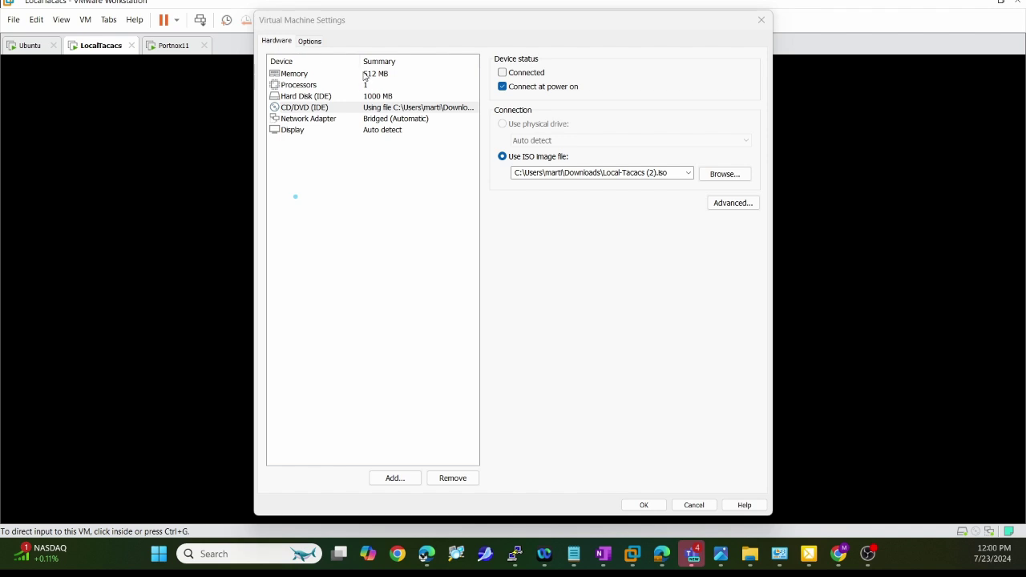
mouse_move(392, 62)
left_mouse_down()
mouse_move(339, 137)
mouse_move(405, 64)
left_mouse_up()
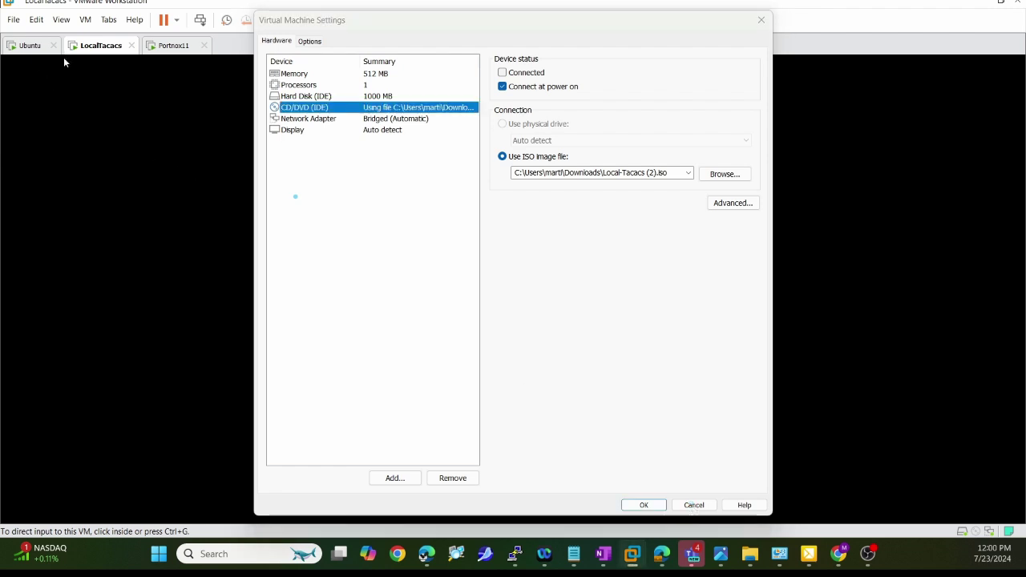
left_click(761, 19)
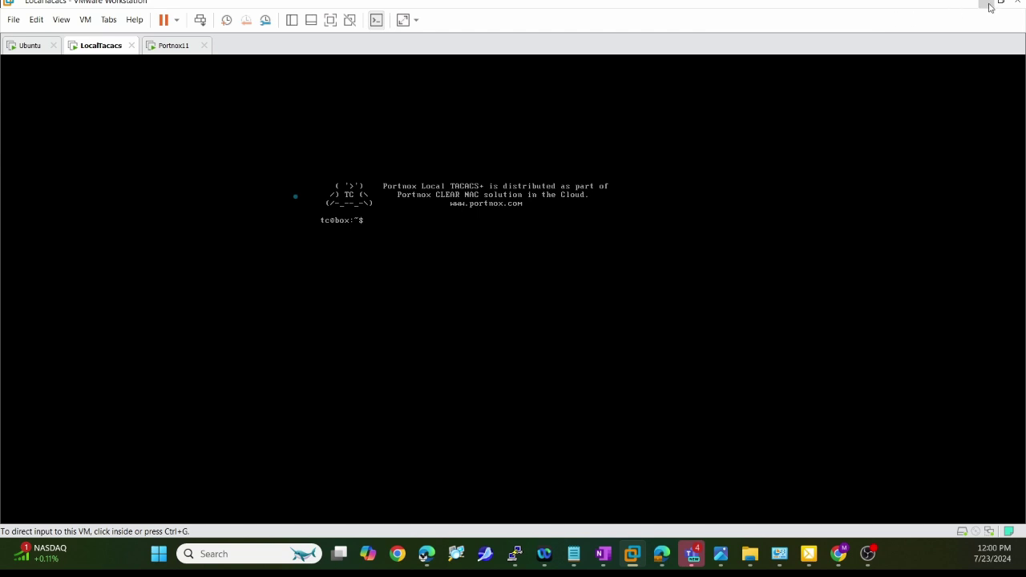
left_click(986, 5)
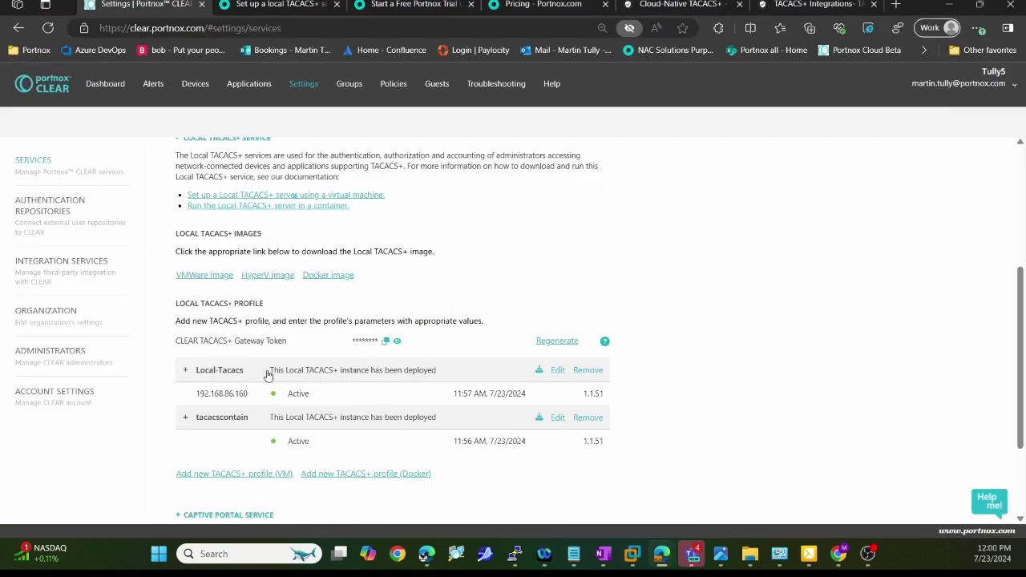
Inspect the Local-Tacacs profile details, then go to Settings > Authentication Repositories
left_click(345, 373)
scroll(353, 371, "down", 2)
scroll(353, 372, "up", 2)
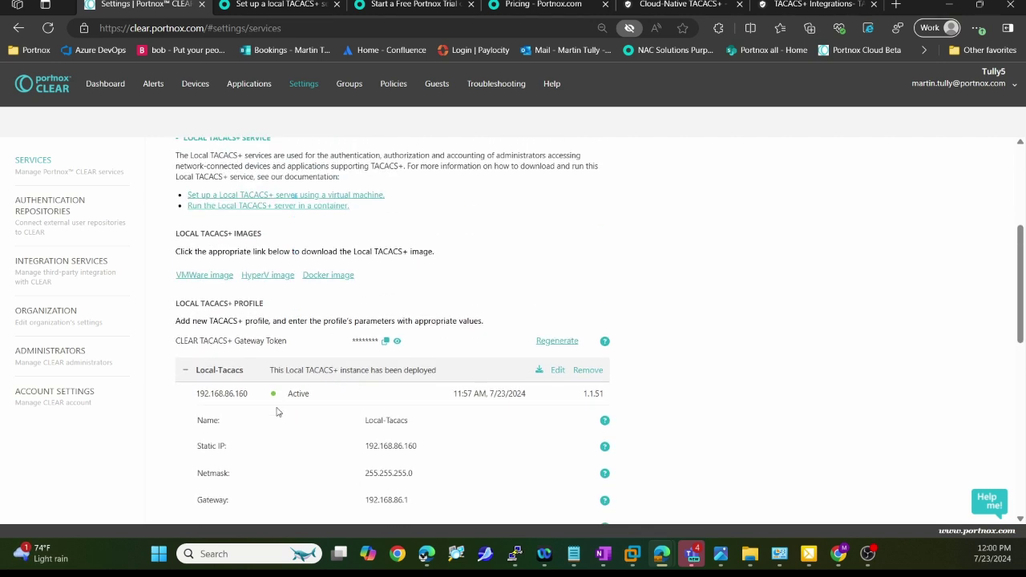
left_click(343, 372)
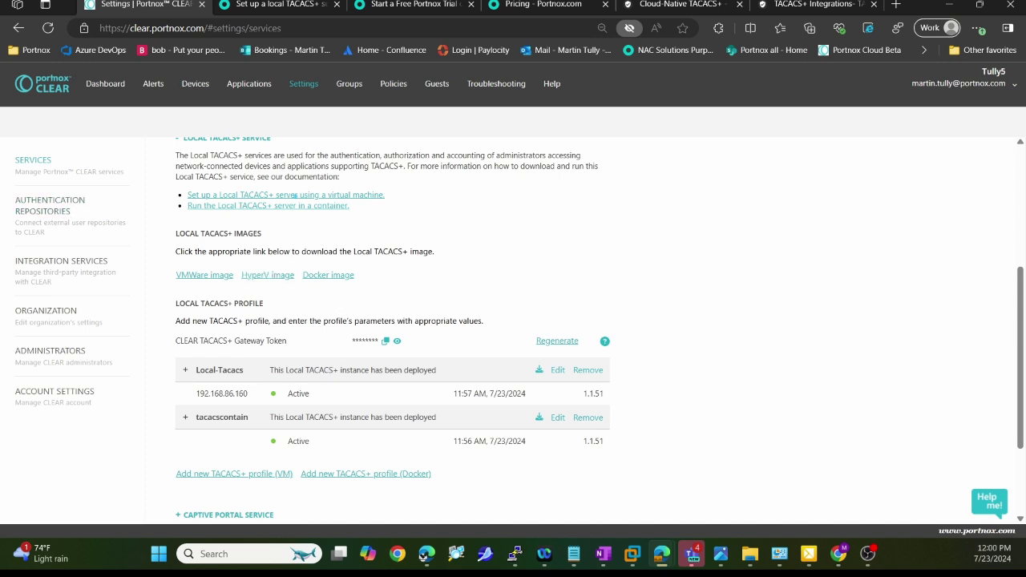
left_click_drag(141, 200, 90, 201)
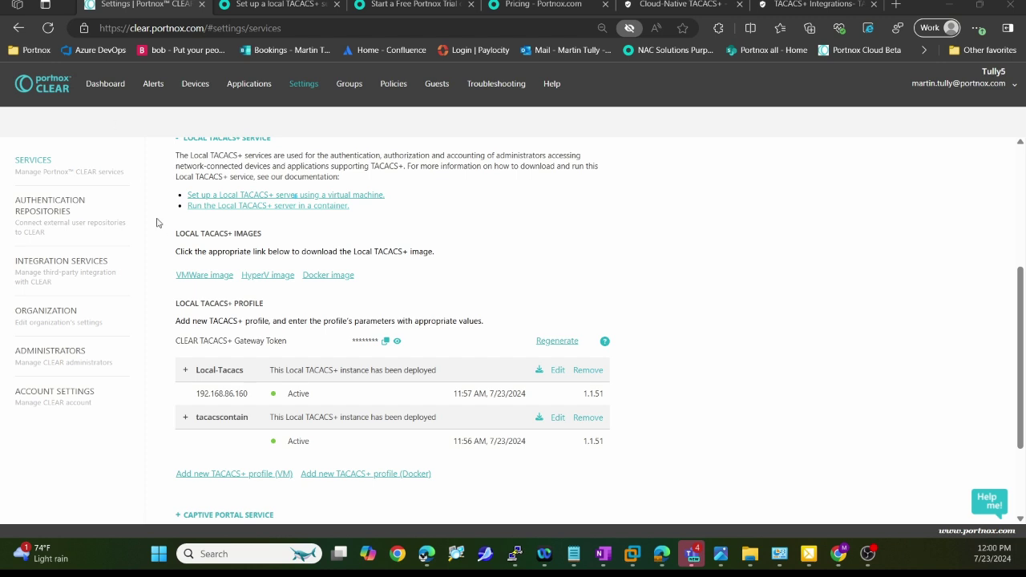
left_click(61, 206)
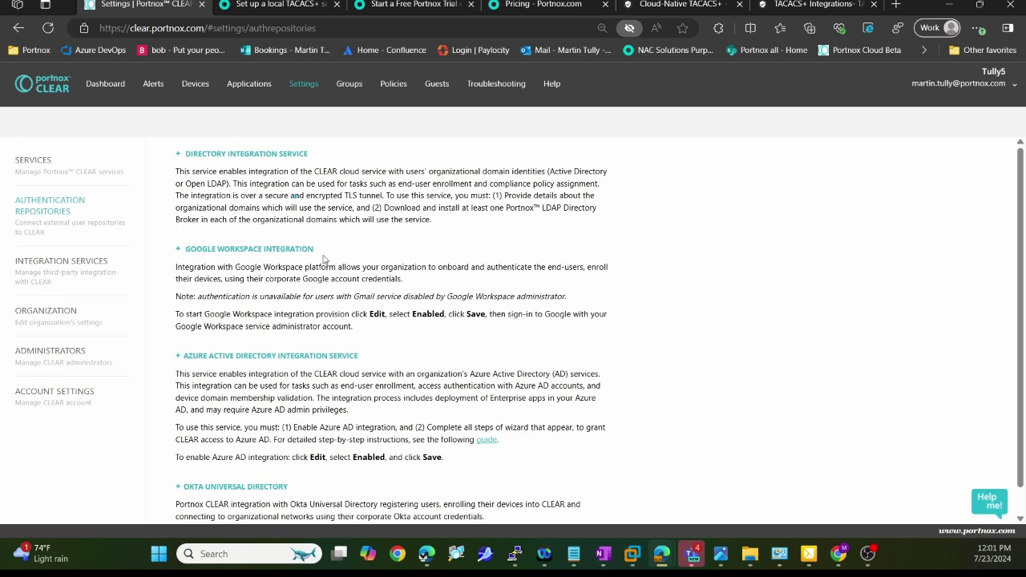
Review the Azure Active Directory integration and its step-by-step instructions, then go to Groups
scroll(388, 266, "down", 1)
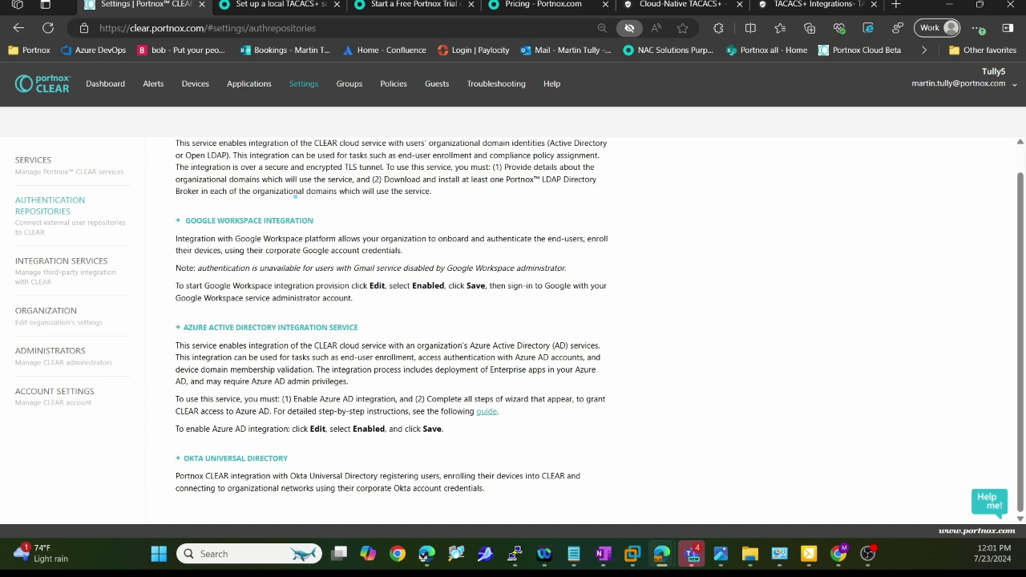
left_click(266, 327)
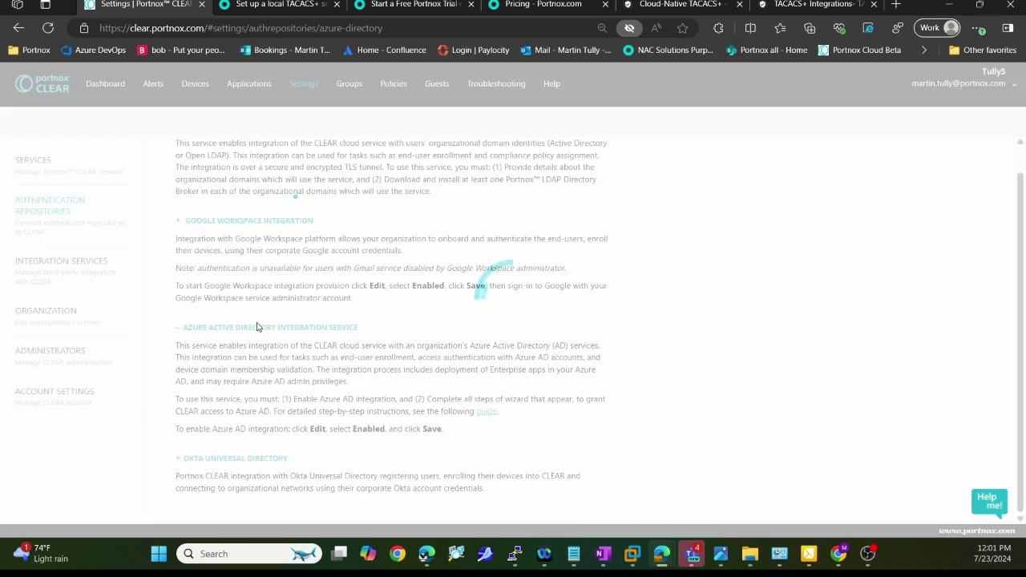
scroll(357, 314, "down", 1)
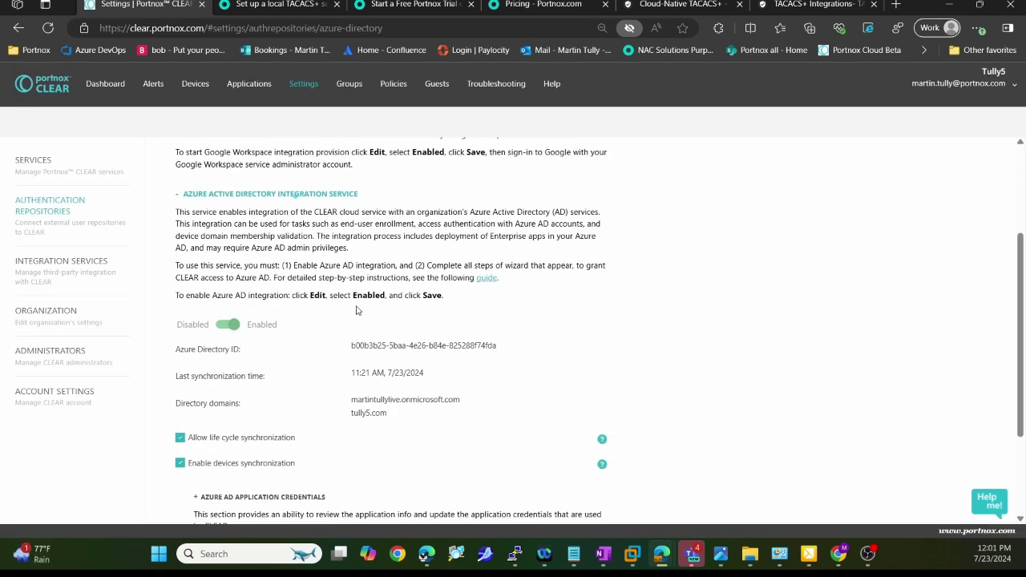
scroll(360, 304, "down", 3)
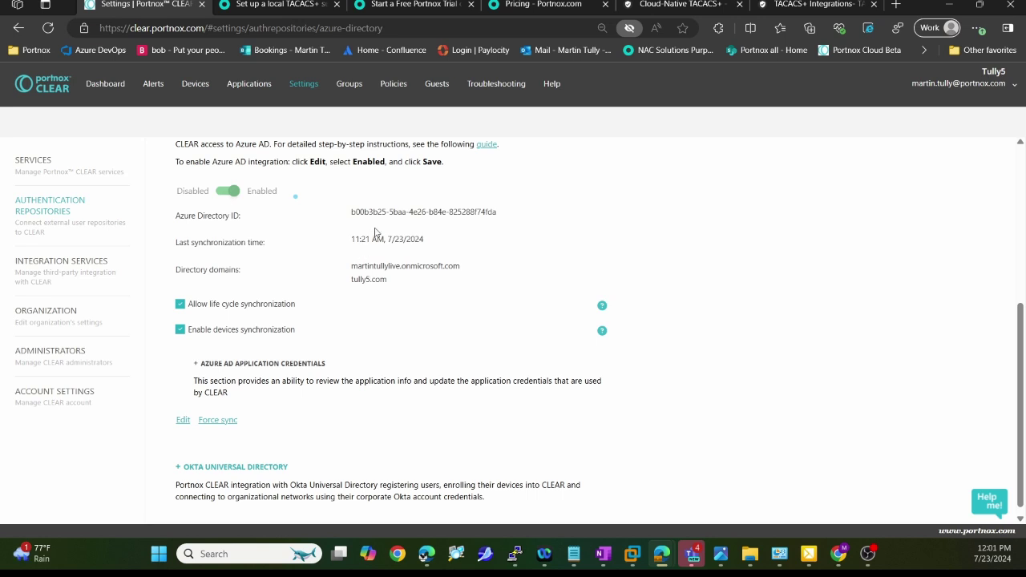
scroll(333, 238, "up", 2)
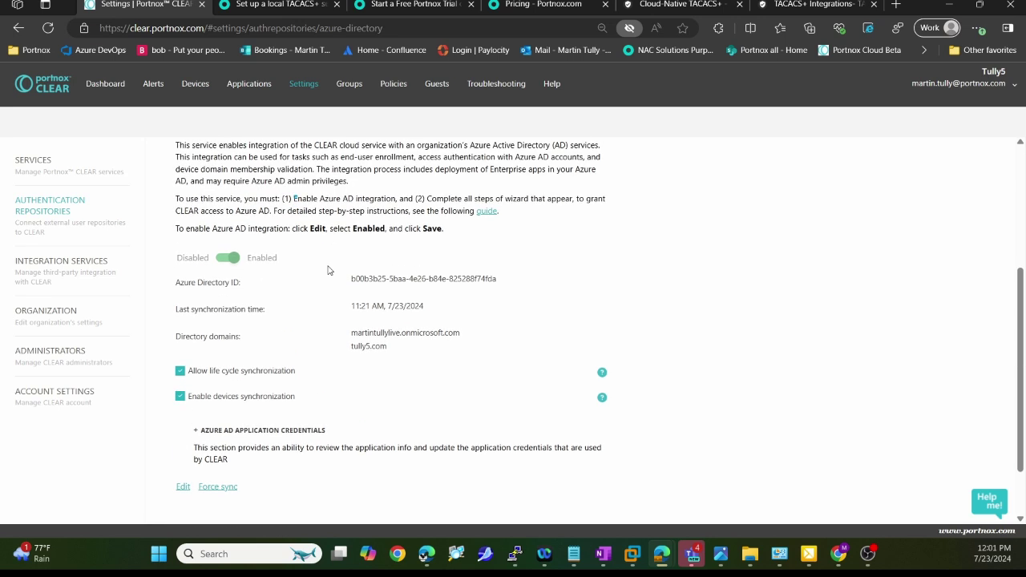
left_click_drag(274, 210, 412, 213)
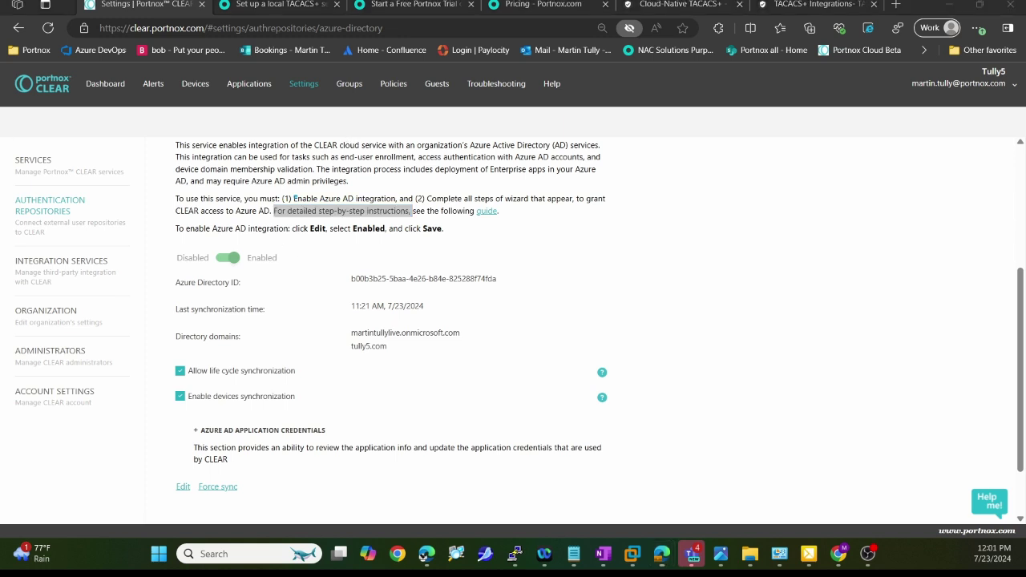
left_click_drag(291, 130, 345, 90)
left_click(354, 88)
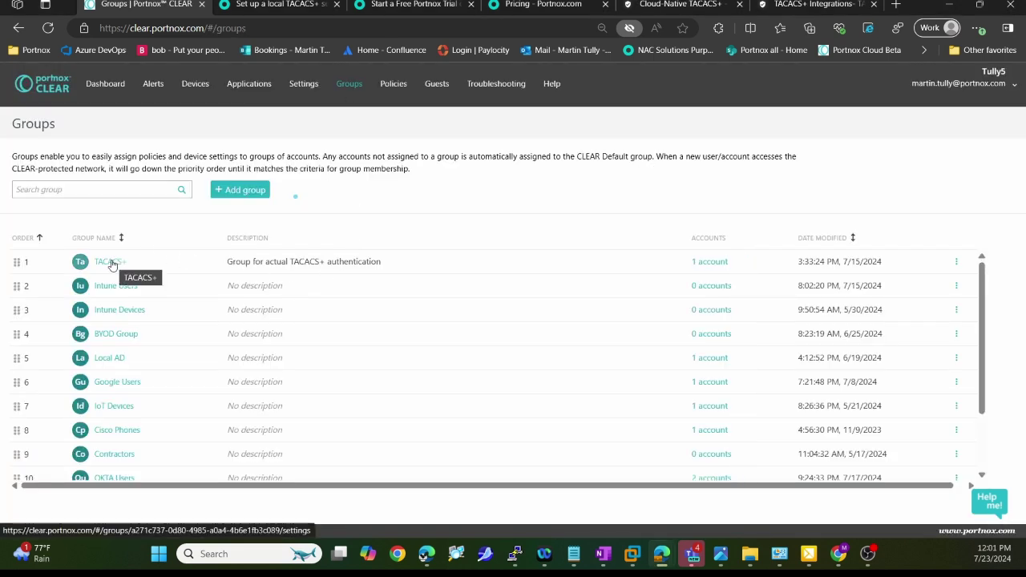
Open the TACACS+ group, review its TACACS+ access section, and view its members
left_click(110, 262)
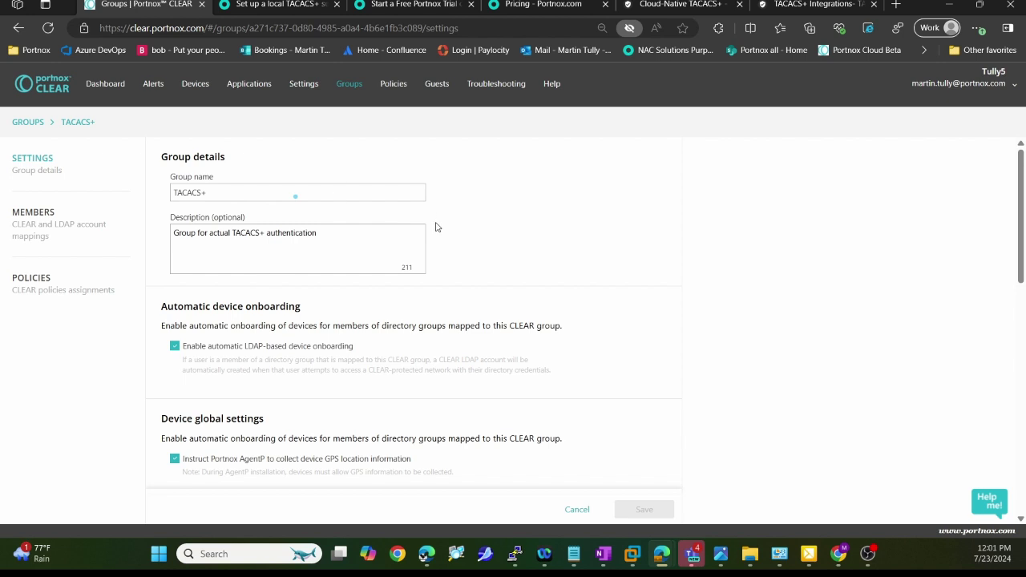
scroll(437, 232, "down", 10)
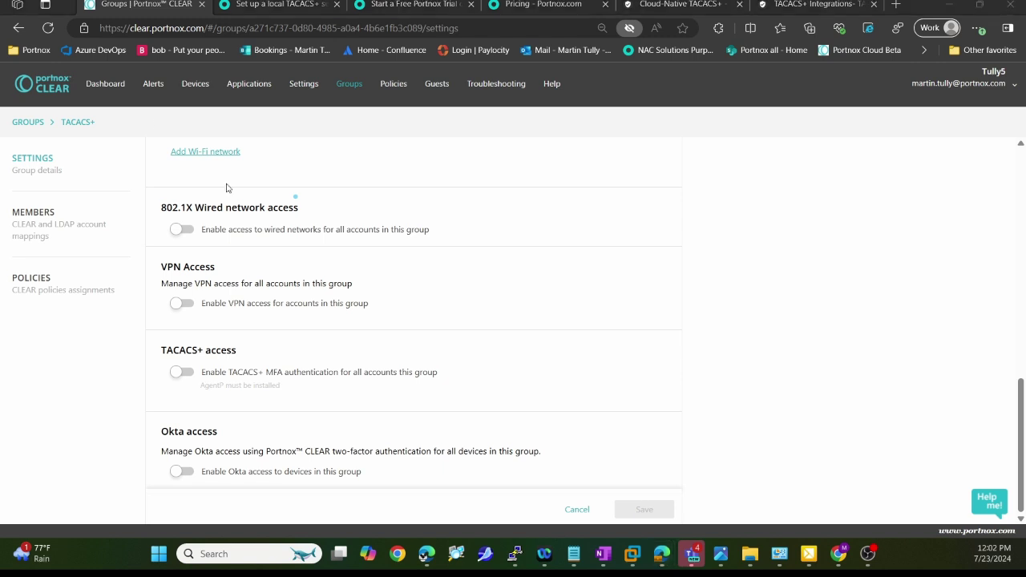
left_click_drag(278, 330, 213, 323)
mouse_move(108, 339)
left_mouse_down()
mouse_move(428, 420)
mouse_move(281, 324)
mouse_move(246, 325)
left_mouse_up()
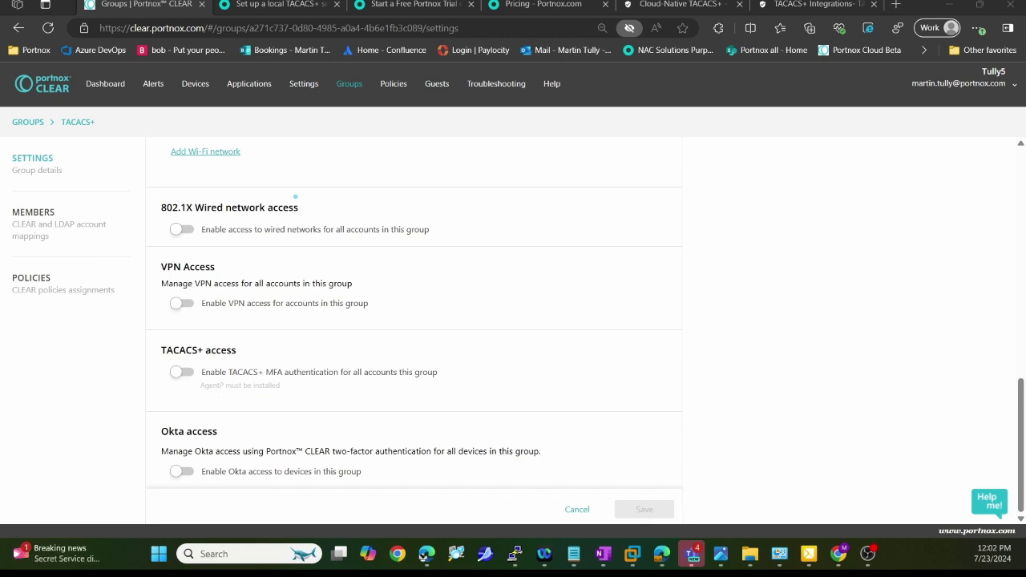
left_click_drag(164, 384, 200, 383)
left_click(46, 228)
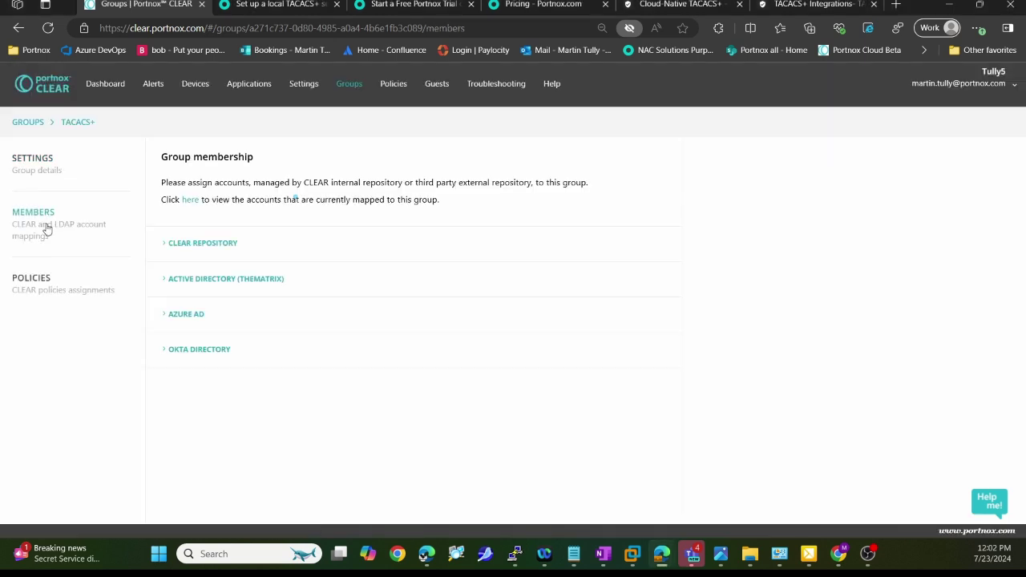
Expand the Azure AD mappings and show the one account mapped to TACACS+
left_click(178, 317)
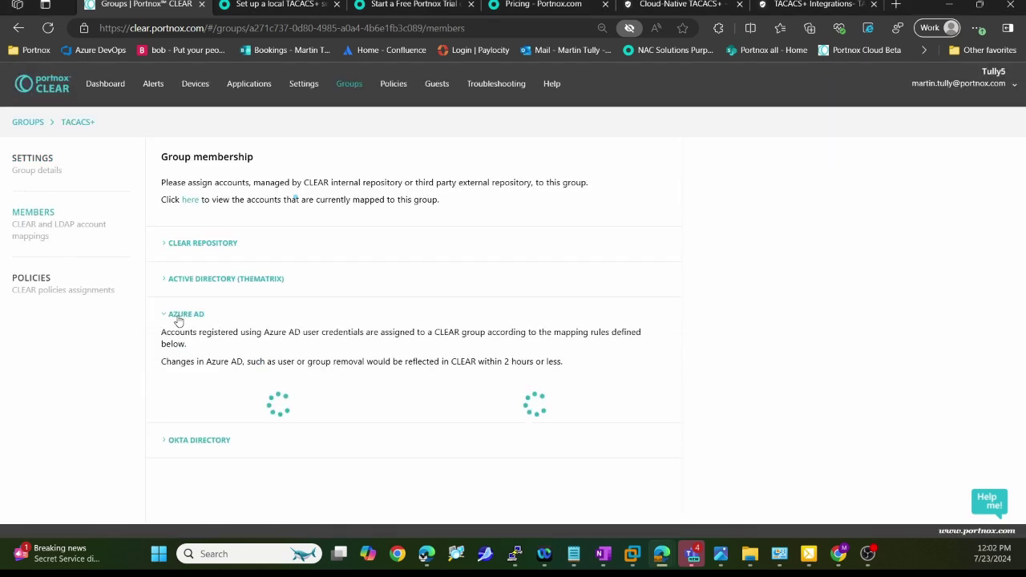
scroll(257, 361, "down", 2)
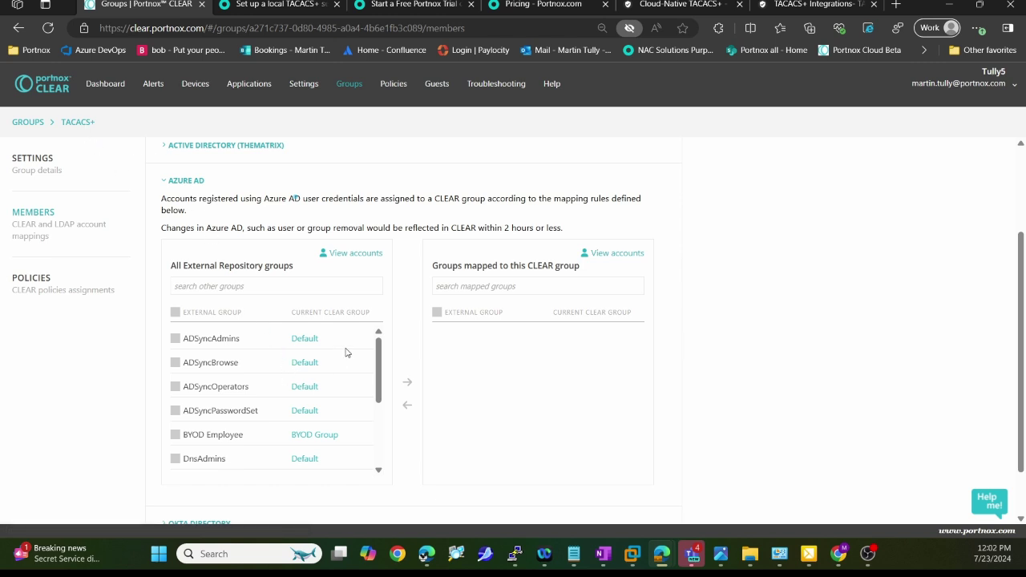
left_click(352, 254)
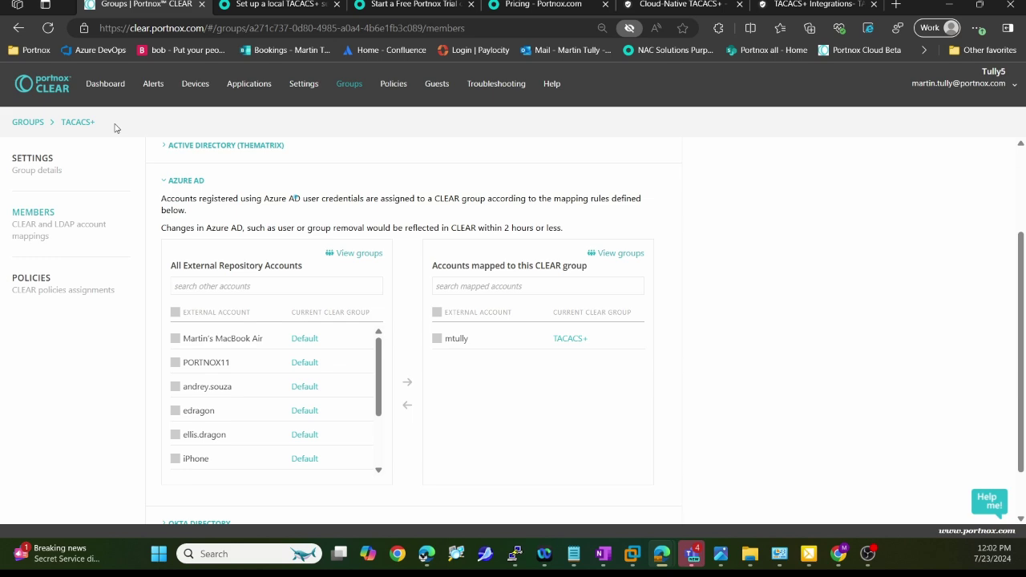
View the TACACS+ group's assigned policies, including Admin Network - 15
left_click(31, 278)
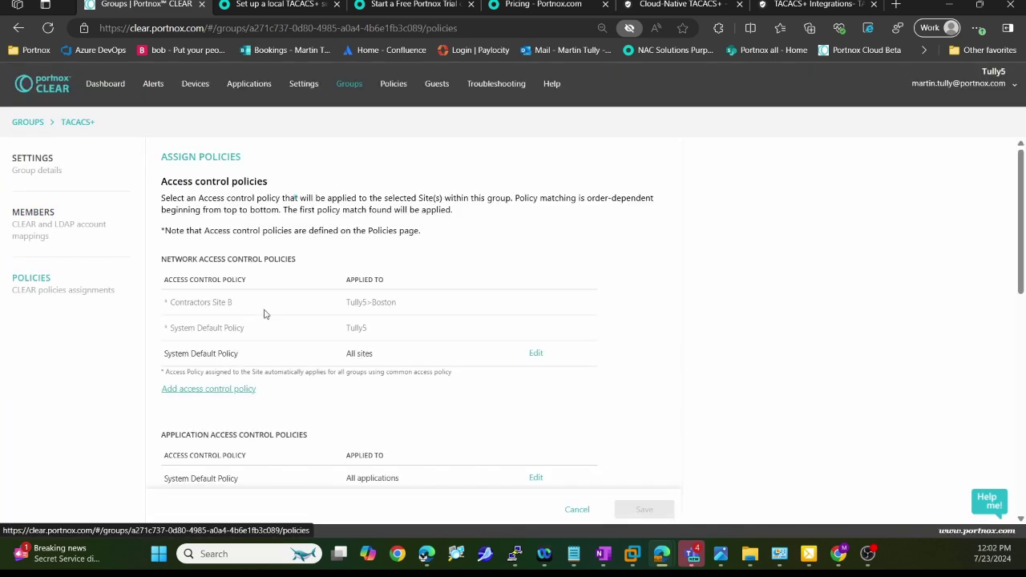
scroll(317, 303, "down", 6)
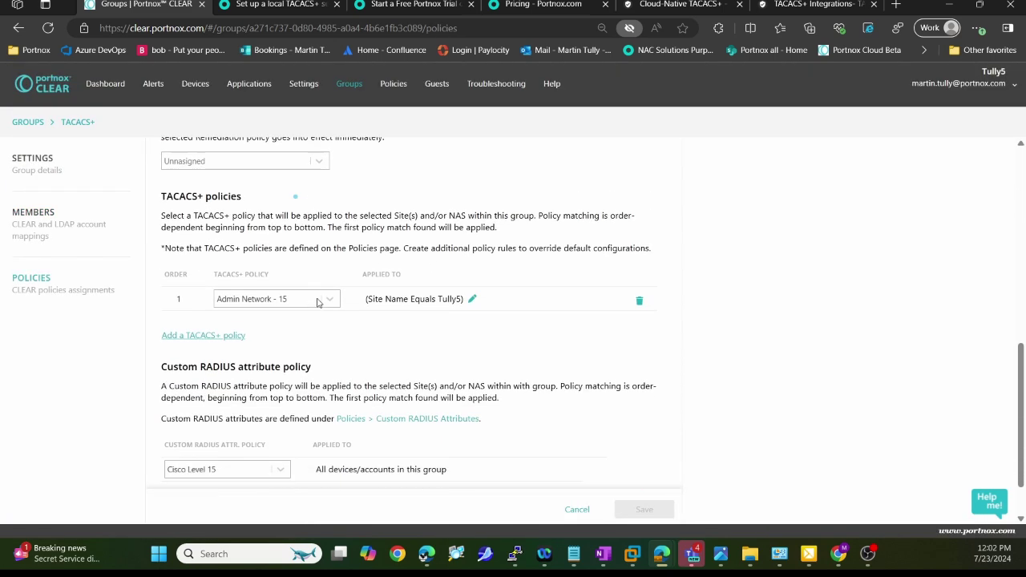
scroll(321, 300, "up", 1)
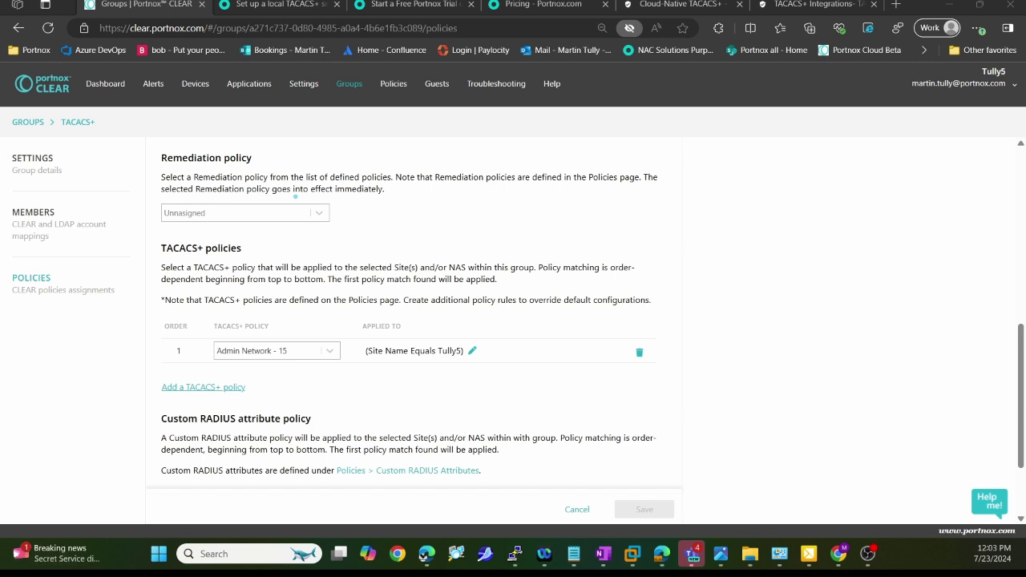
Check the policy's site condition stays Tully5, cancel, and go to Access Control Policies
left_click(472, 350)
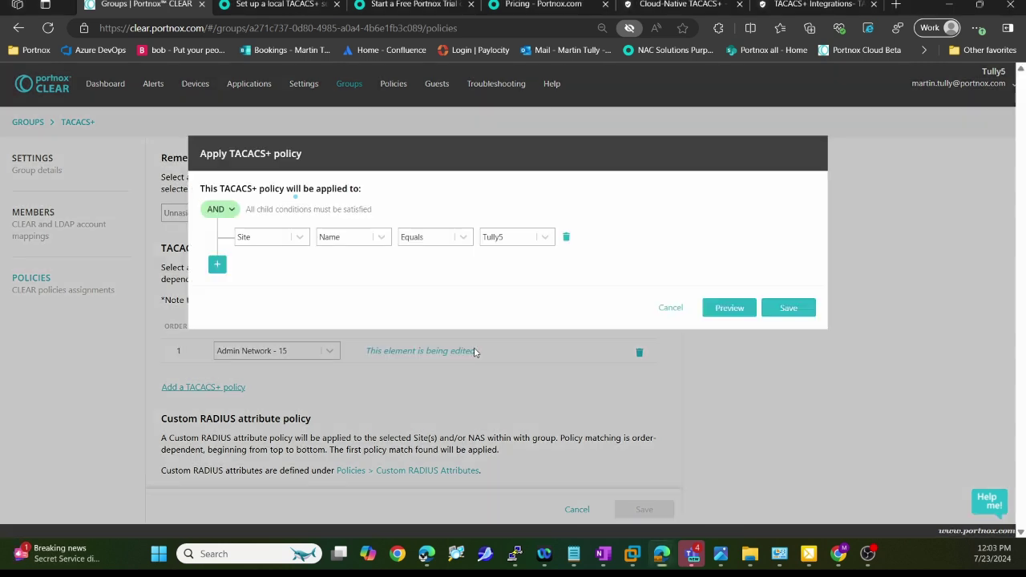
left_click(533, 238)
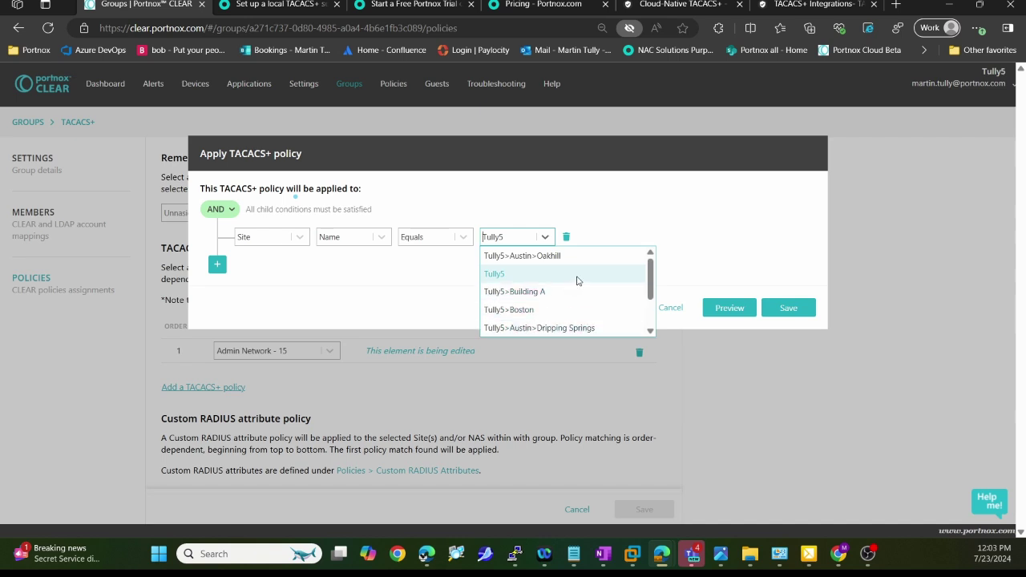
left_click(379, 293)
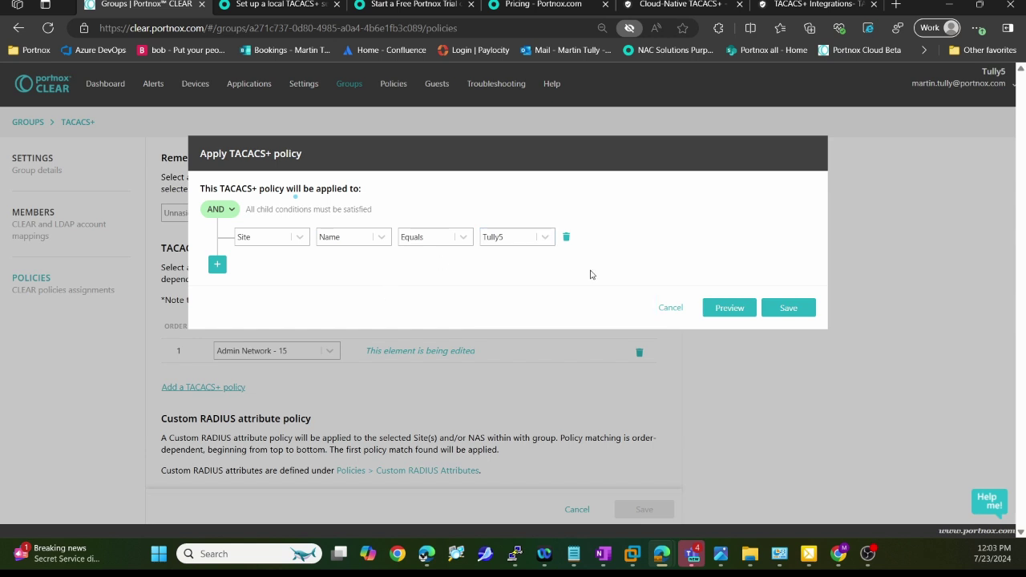
left_click(668, 307)
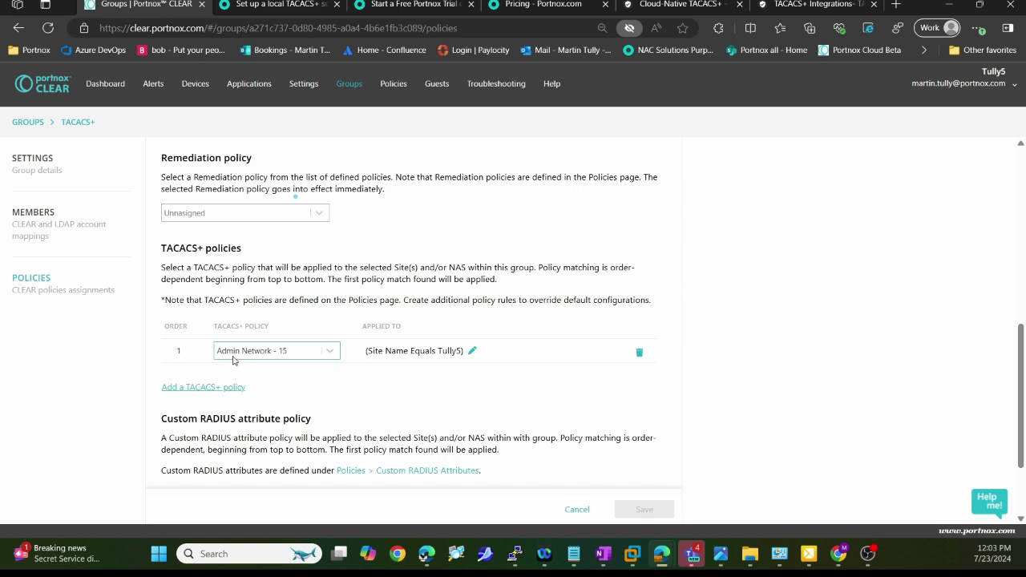
left_click(394, 84)
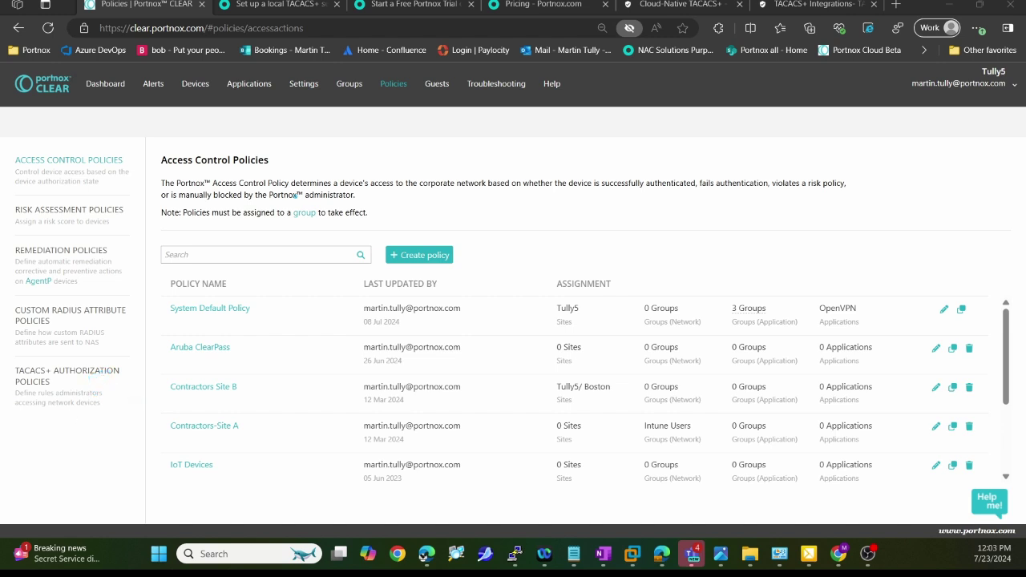
Open the TACACS+ Authorization Policies and edit Admin Network - 15
left_click(50, 383)
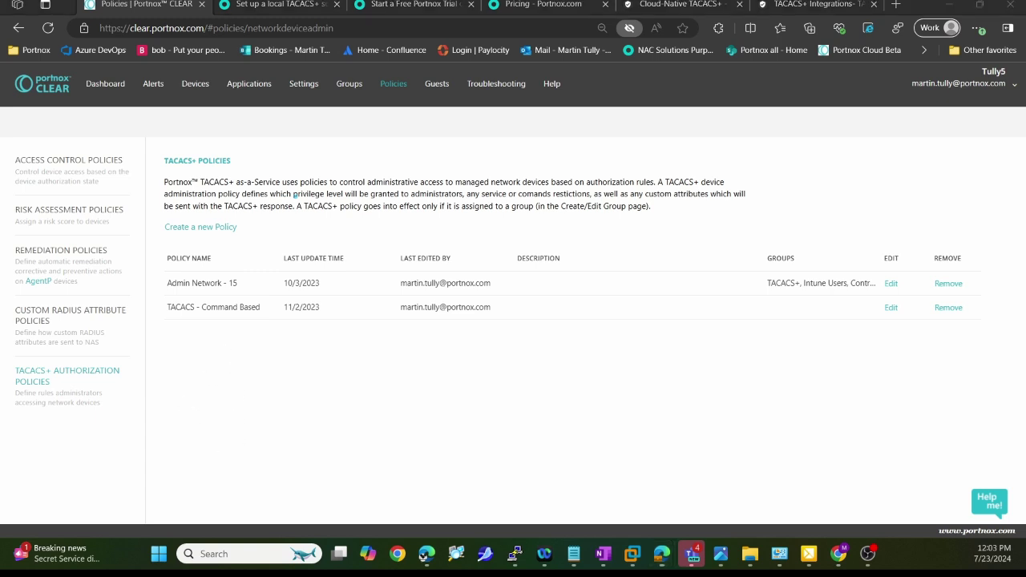
left_click_drag(267, 265, 240, 283)
left_click_drag(278, 341, 262, 318)
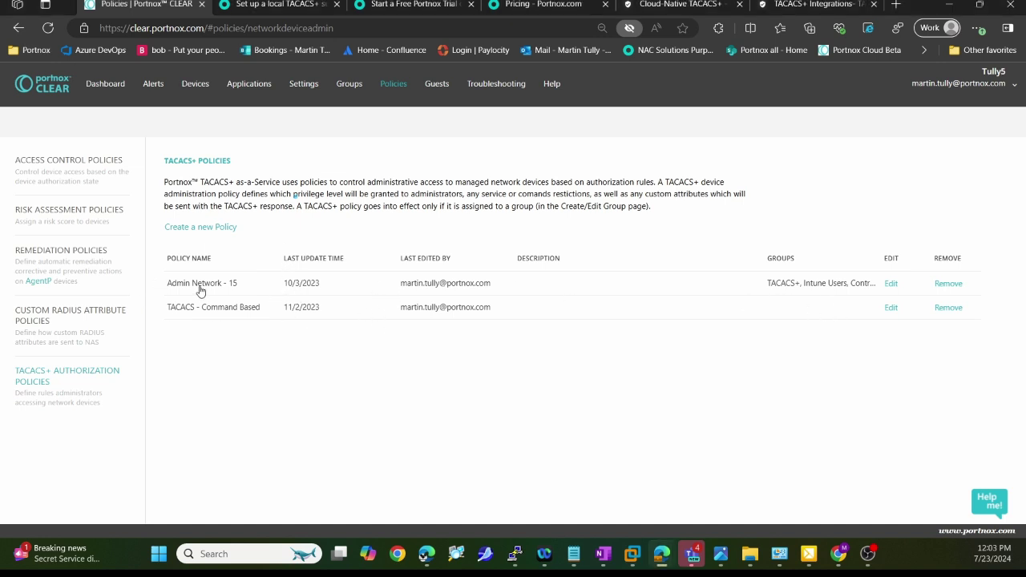
left_click(891, 284)
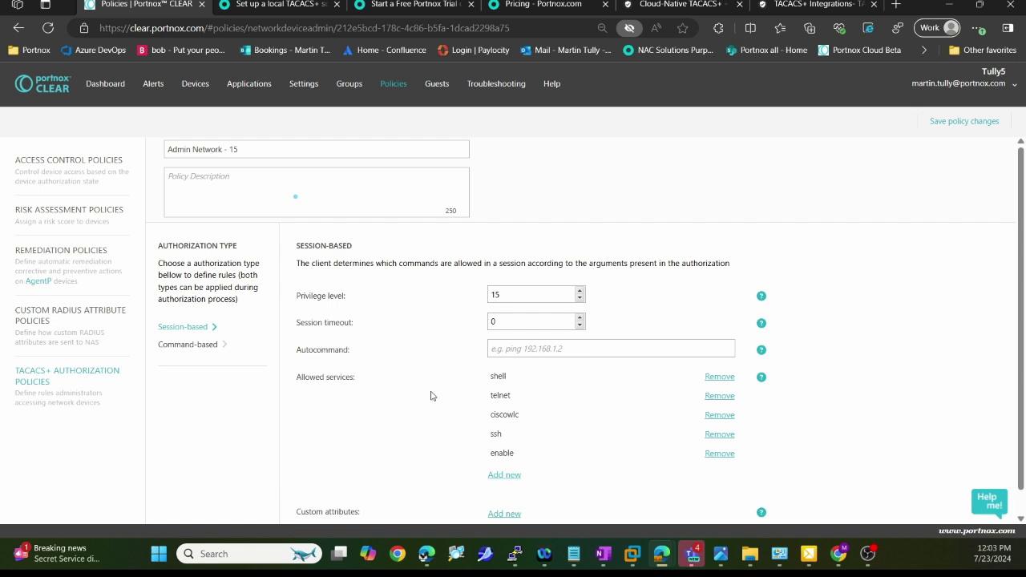
Try a custom attribute, then view Command-based rules, leaving deny-by-default unchecked
scroll(433, 393, "down", 1)
left_click(519, 489)
scroll(553, 429, "down", 3)
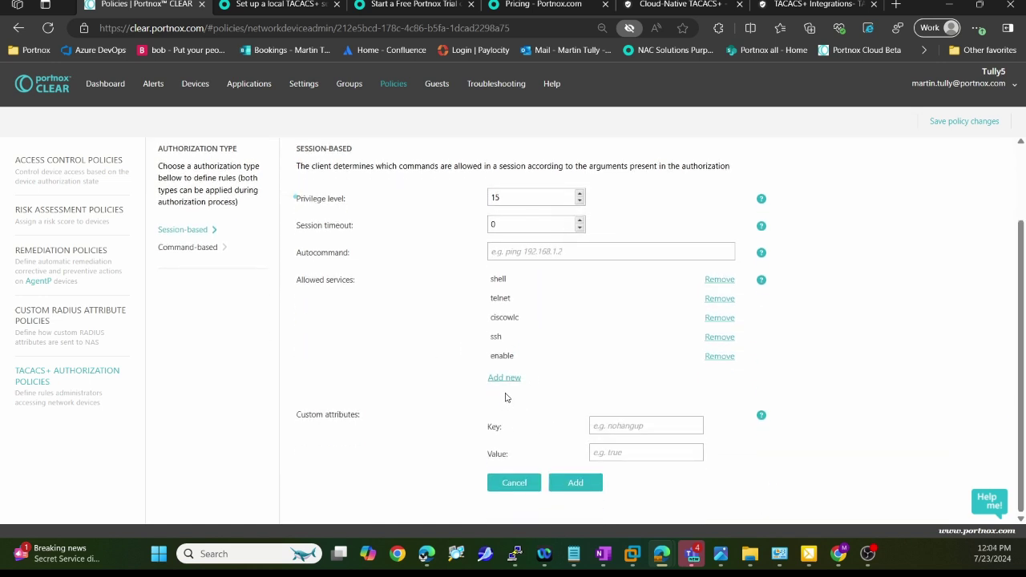
left_click(208, 247)
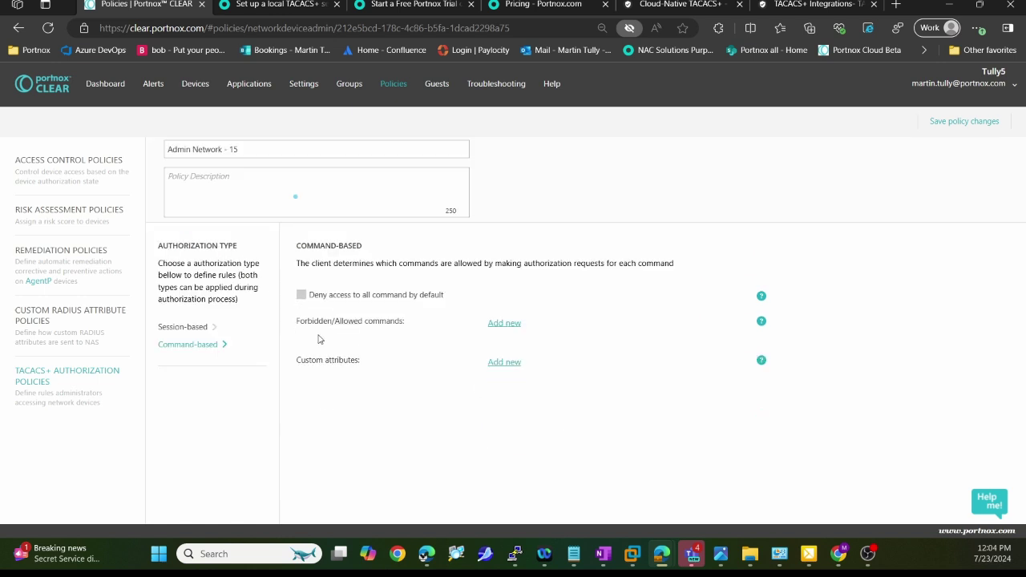
left_click(407, 300)
left_click(361, 296)
Try saving a new TACACS+ policy, then check Alerts for the cisco-probe wrong-credentials denial
left_click(104, 373)
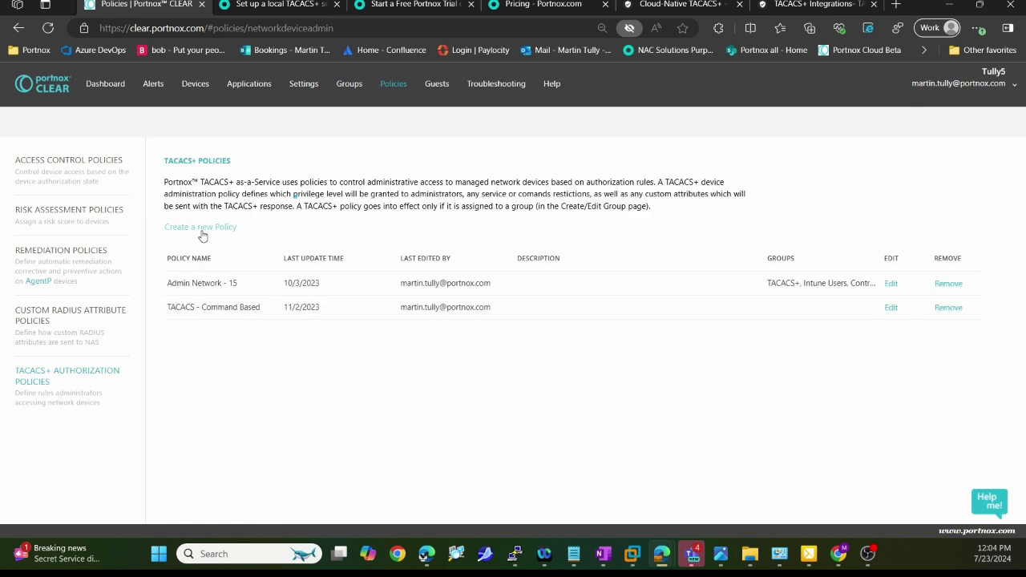
left_click(208, 228)
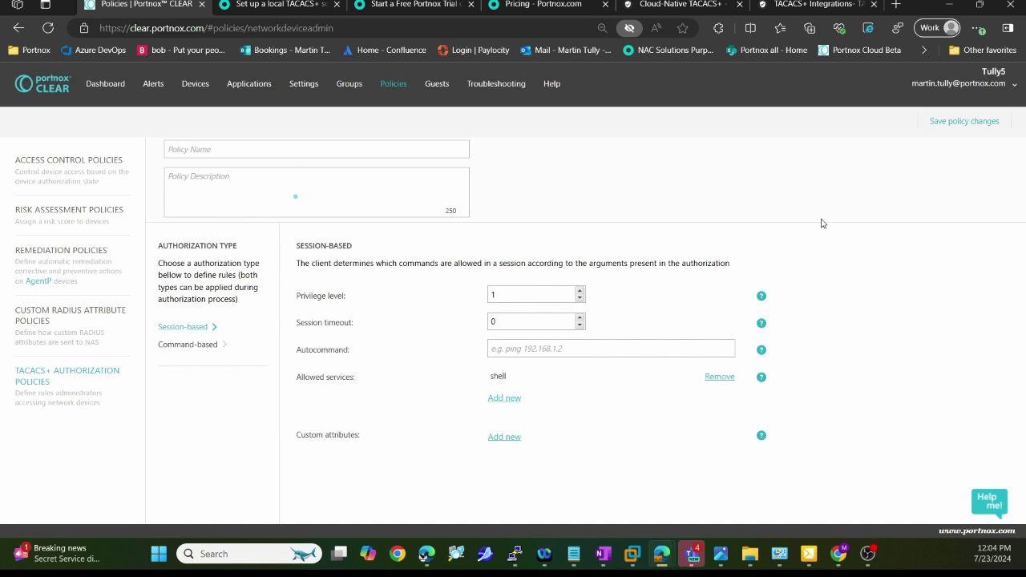
left_click(987, 128)
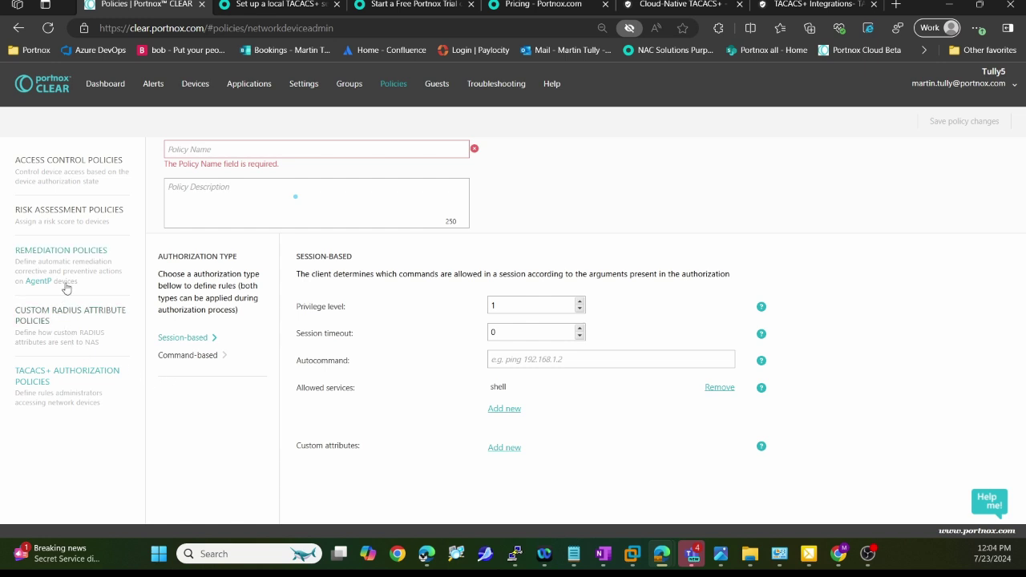
left_click(348, 85)
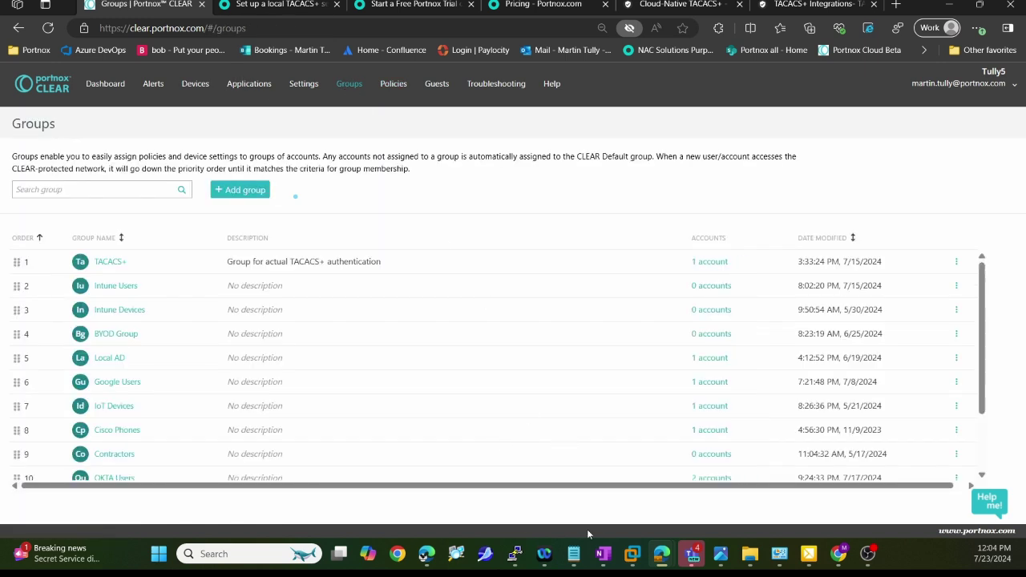
left_click(154, 85)
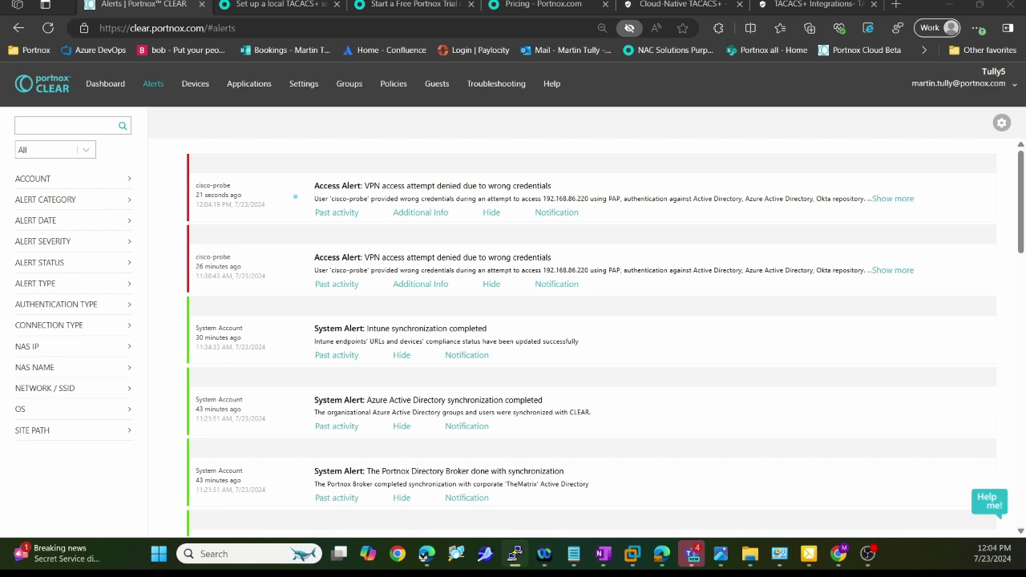
Load the saved CiscoNexus9K PuTTY session and open SSH to switch 192.168.86.154
left_click_drag(535, 255, 843, 233)
left_click(801, 410)
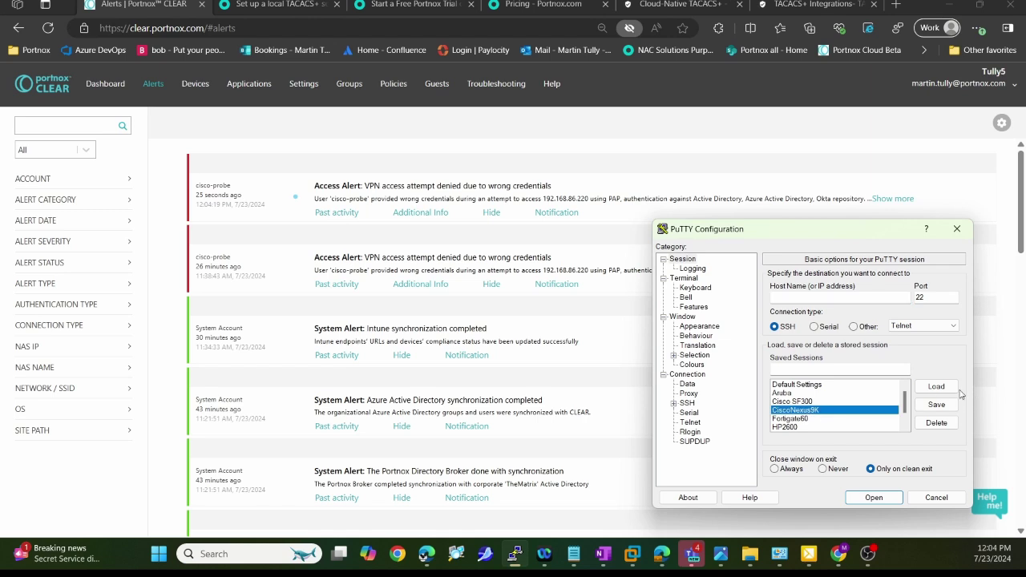
left_click(934, 387)
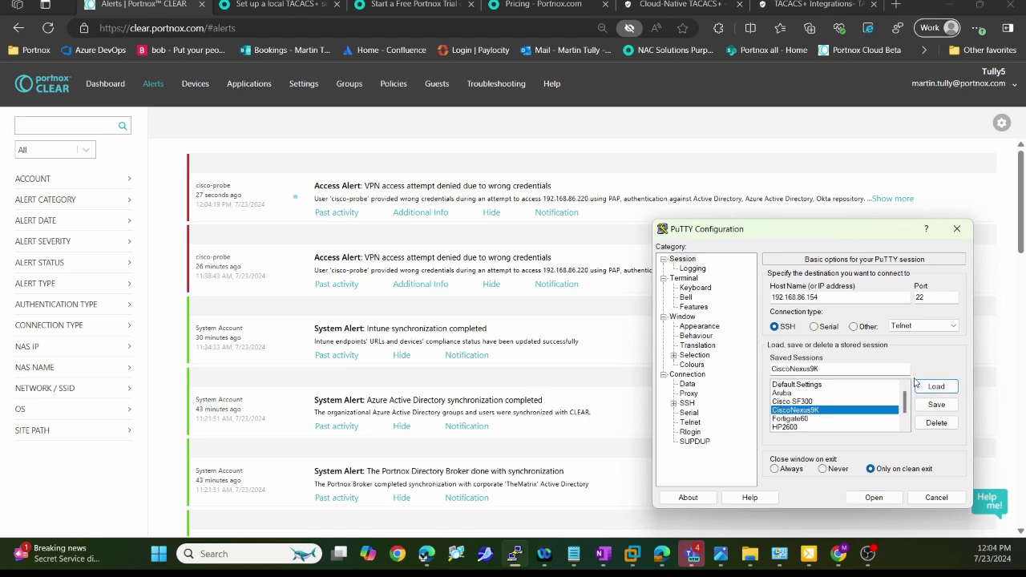
left_click(873, 497)
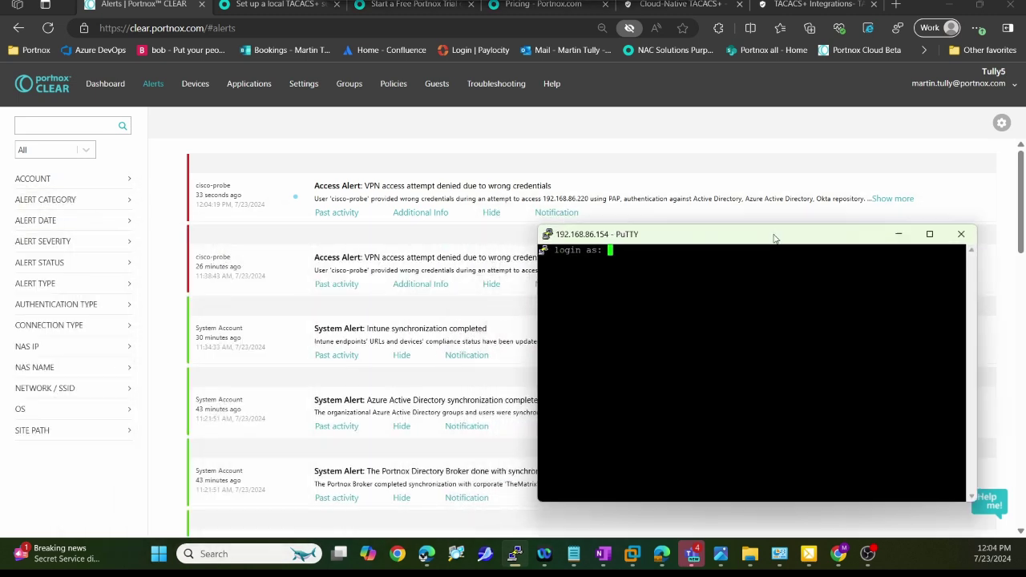
Log in with the admin username and password, then reposition the terminal to reveal the new alerts
key("Return")
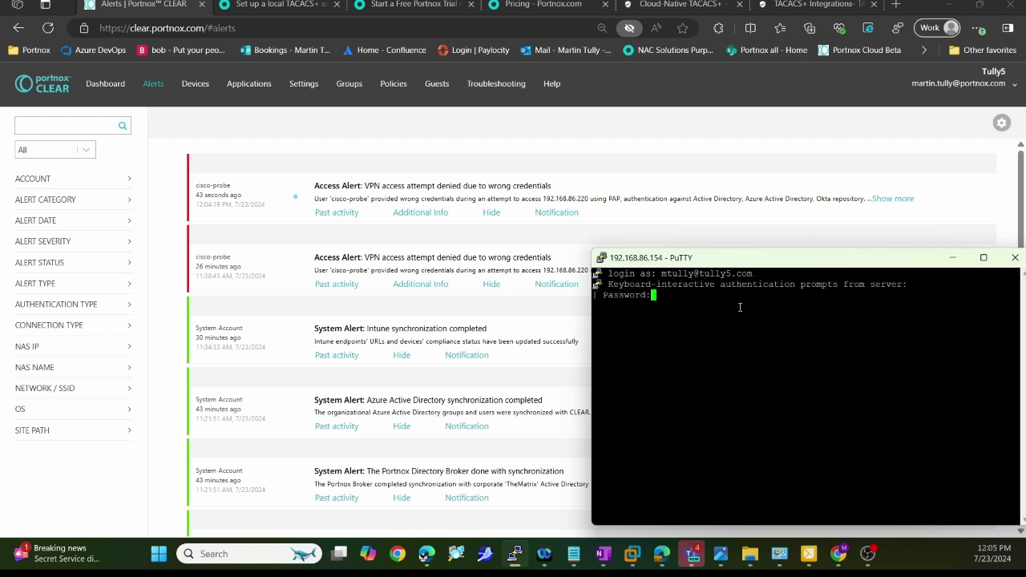
key("Return")
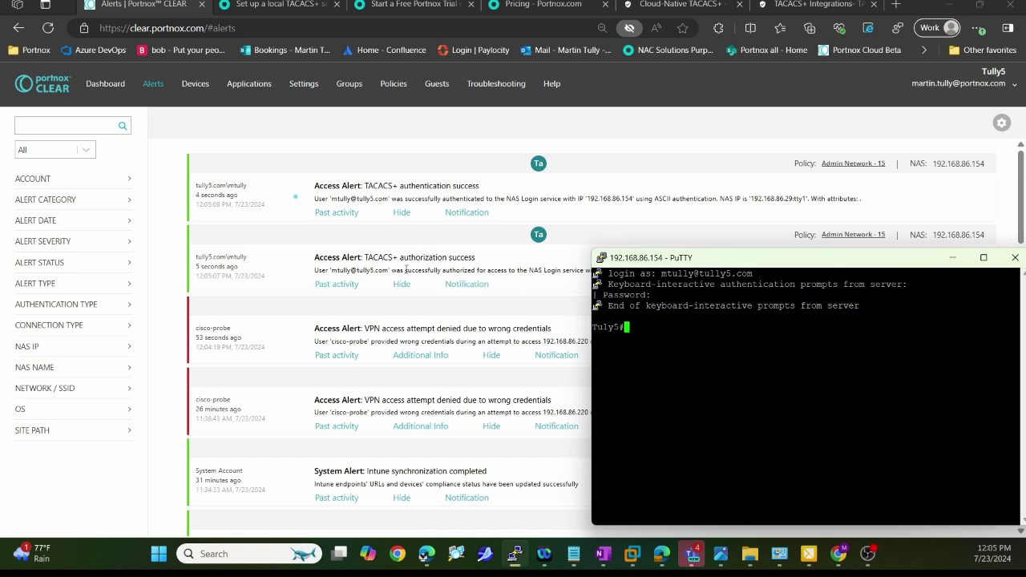
left_click_drag(708, 258, 609, 302)
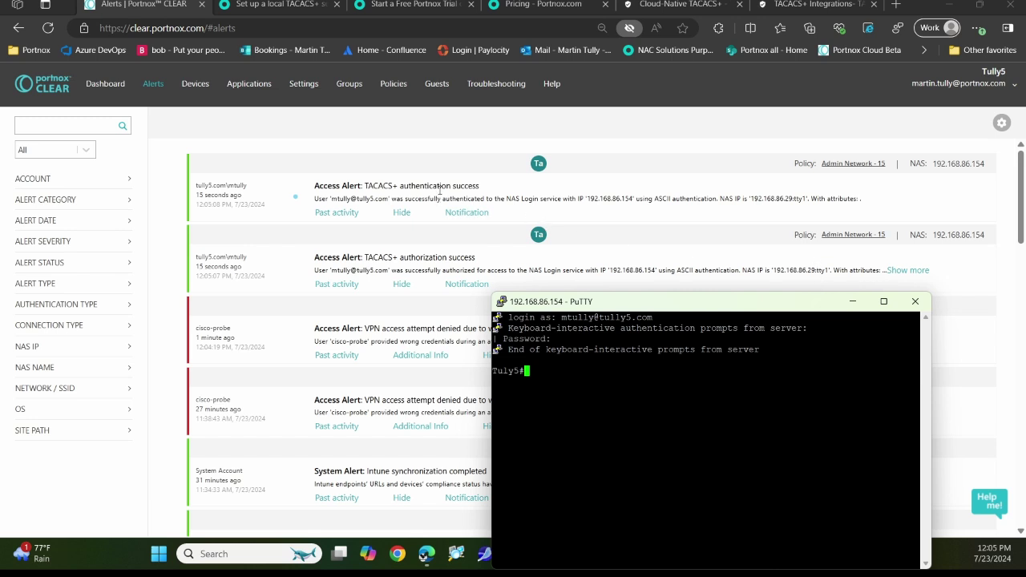
left_click_drag(636, 300, 700, 239)
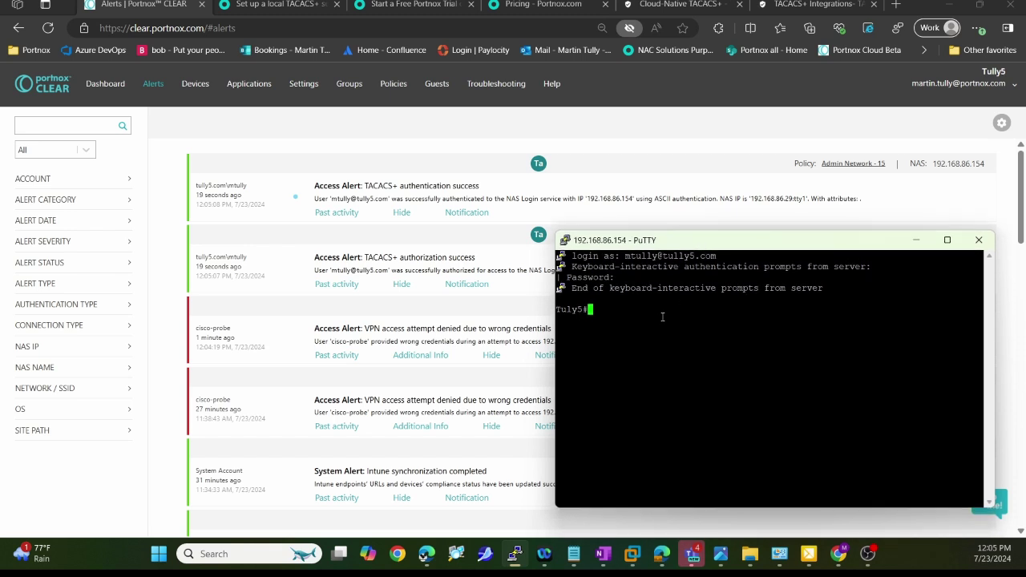
In config mode, shut and re-enable interface gigabitEthernet 1/0/13, then end configuration
type("conf t")
key("Return")
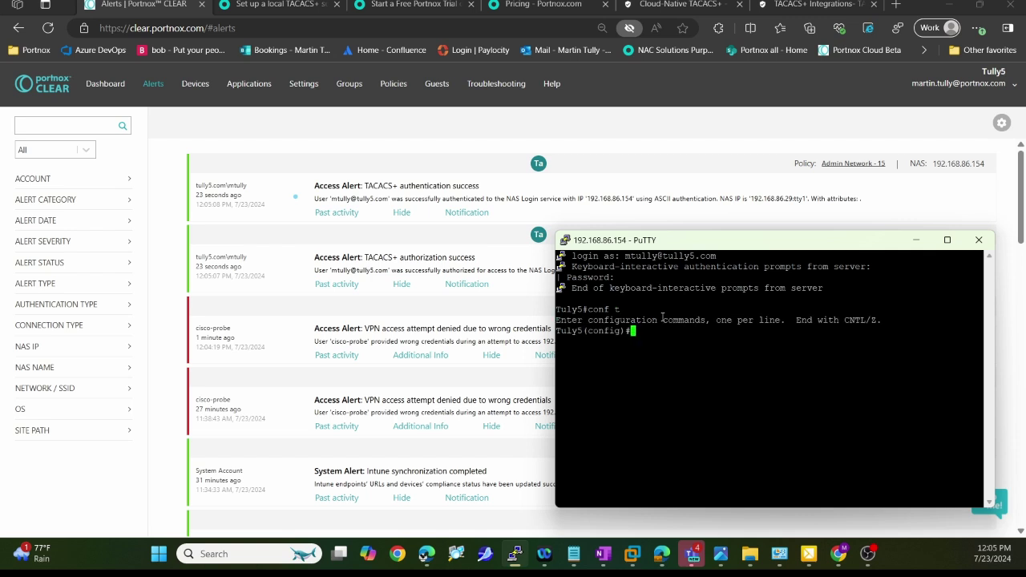
type("inter")
key("Tab")
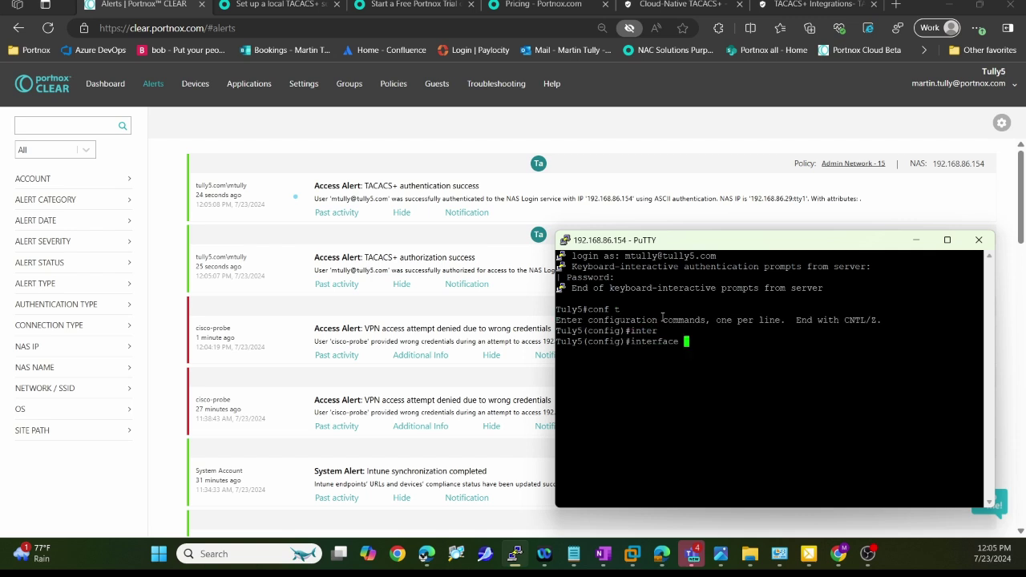
type("gig")
key("Tab")
type("1/0/13")
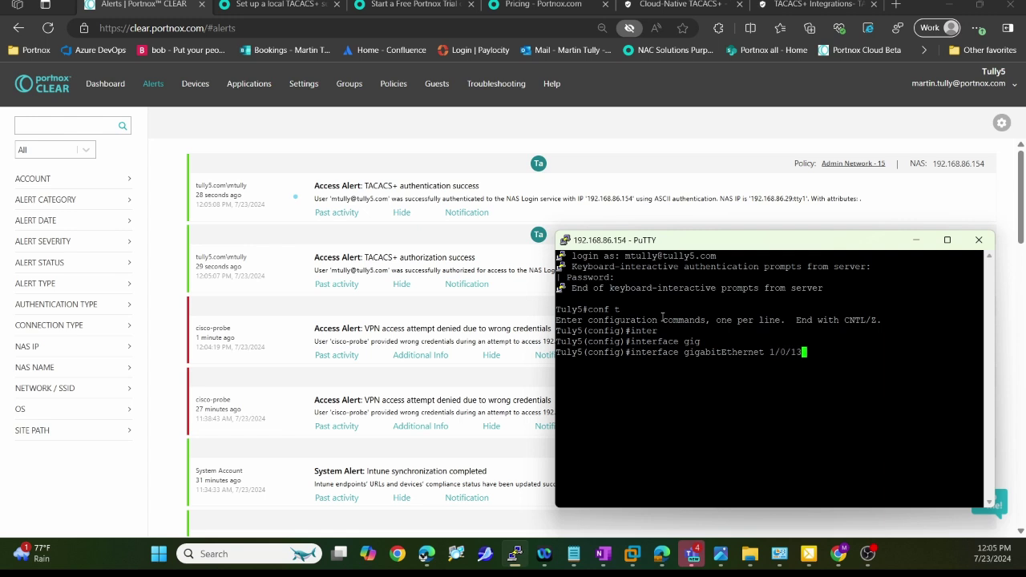
key("Return")
type("shut")
key("Return")
type("no")
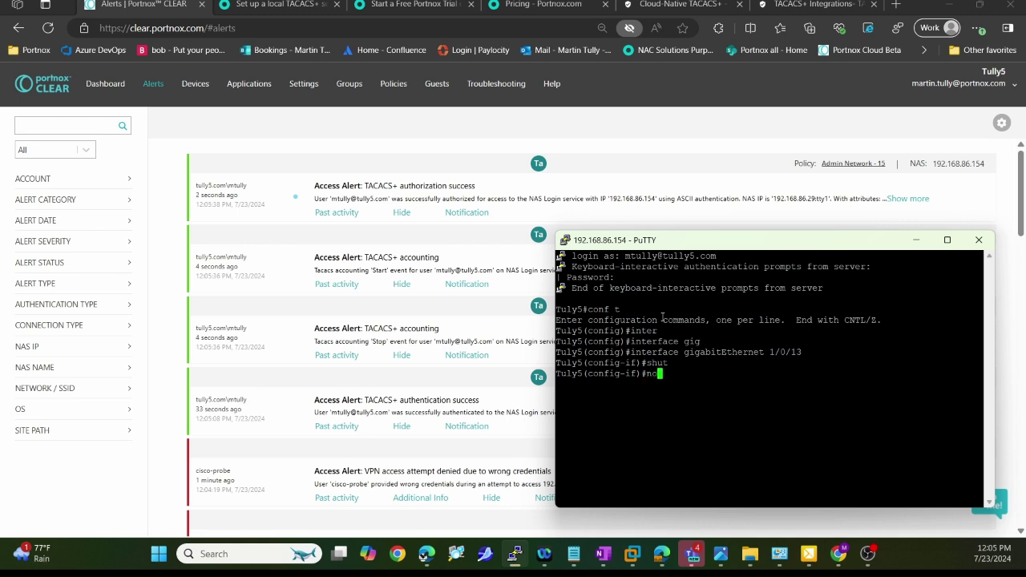
type(" shut")
key("Return")
type("end")
key("Return")
Display show running-config, quit the paged output, and minimize the PuTTY window
type("show ruui")
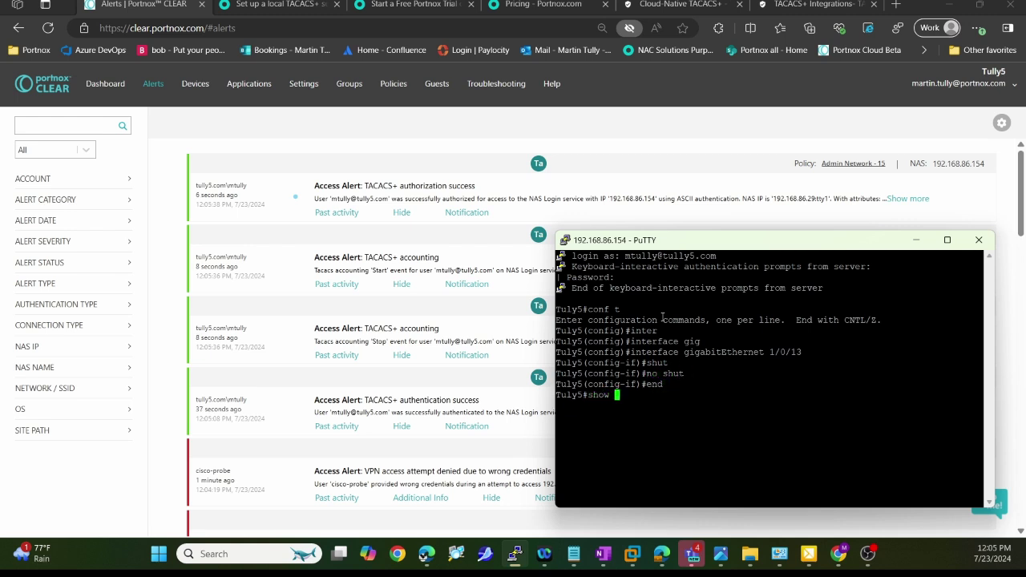
key("BackSpace")
key("BackSpace")
type("n")
key("Tab")
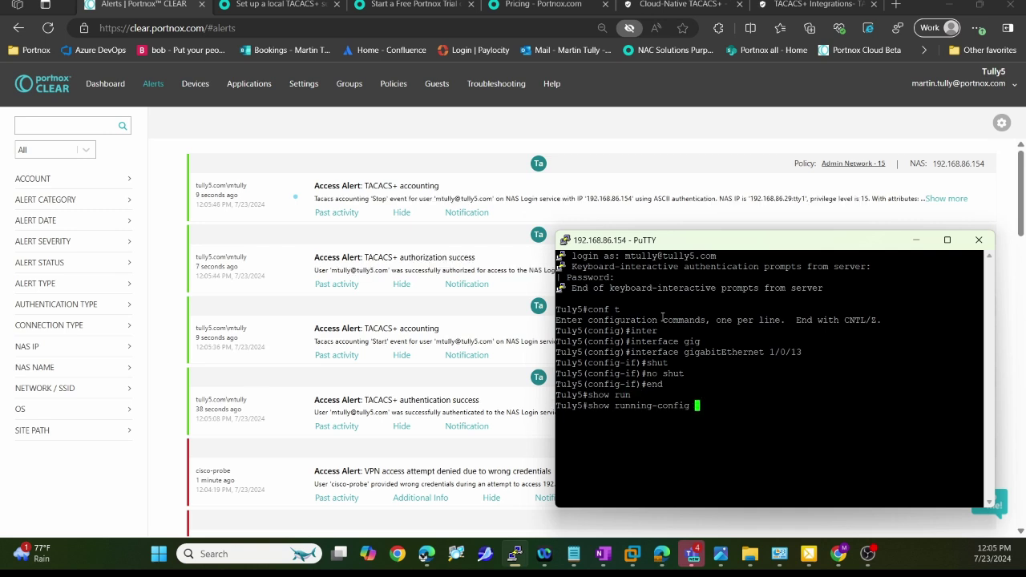
key("Return")
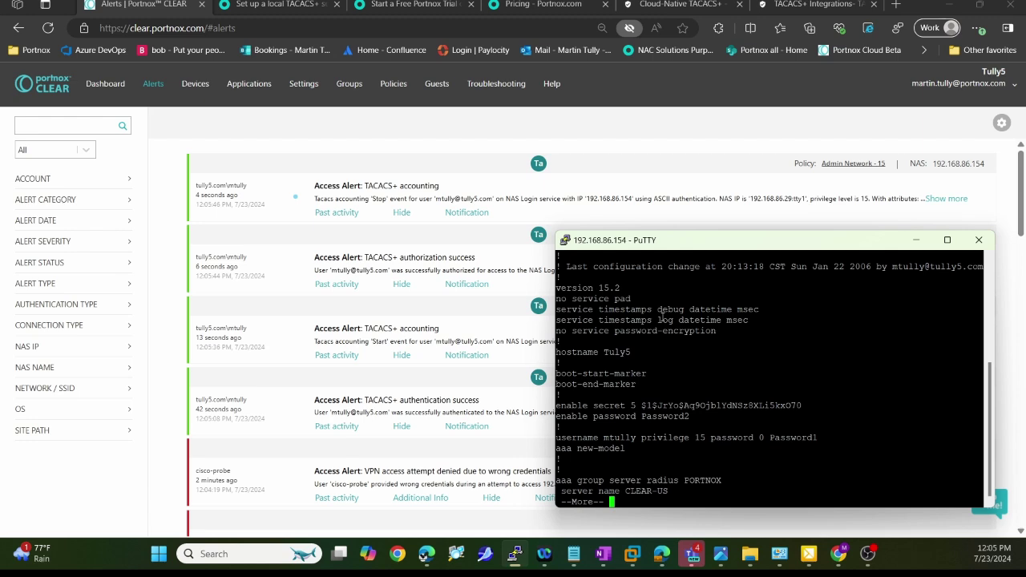
key("q")
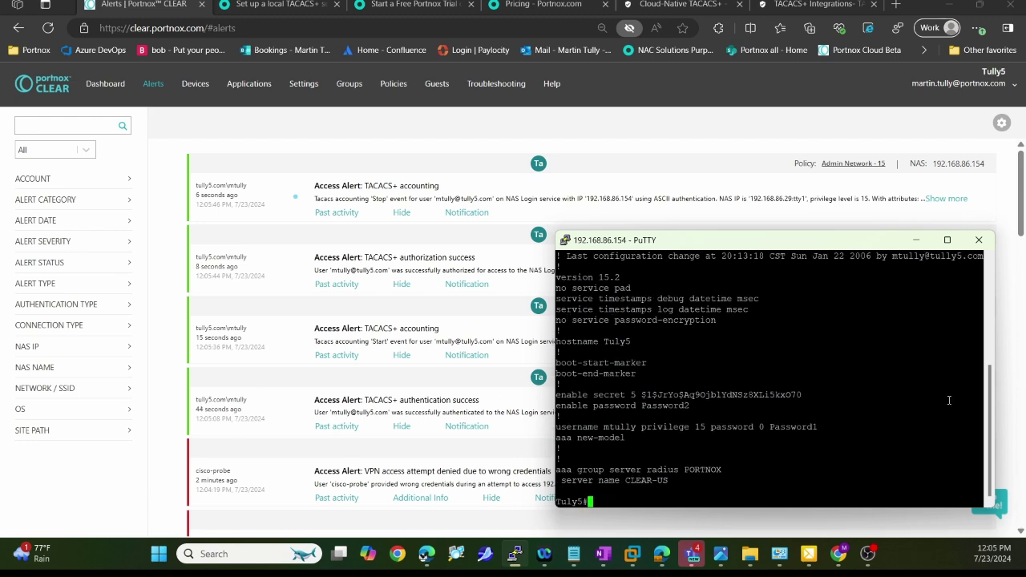
left_click(916, 240)
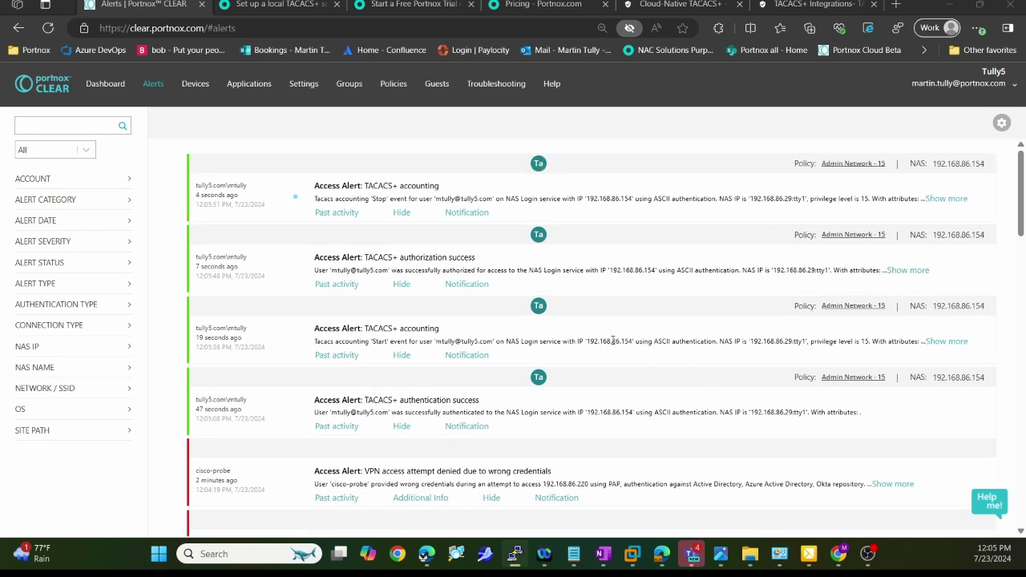
Expand the TACACS+ authorization and accounting alerts to review logged commands and the accounting Notification options
left_click(907, 270)
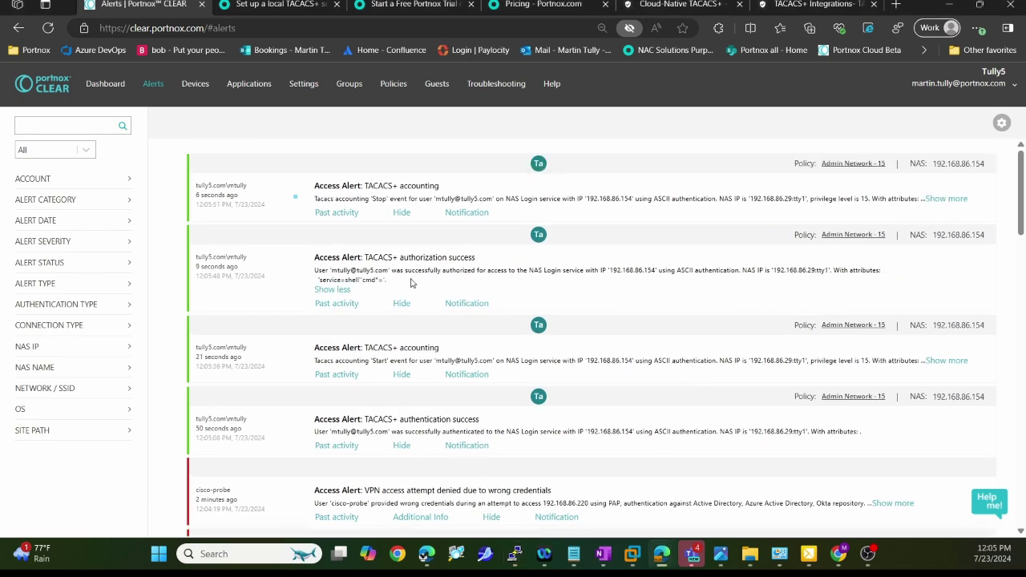
left_click(943, 198)
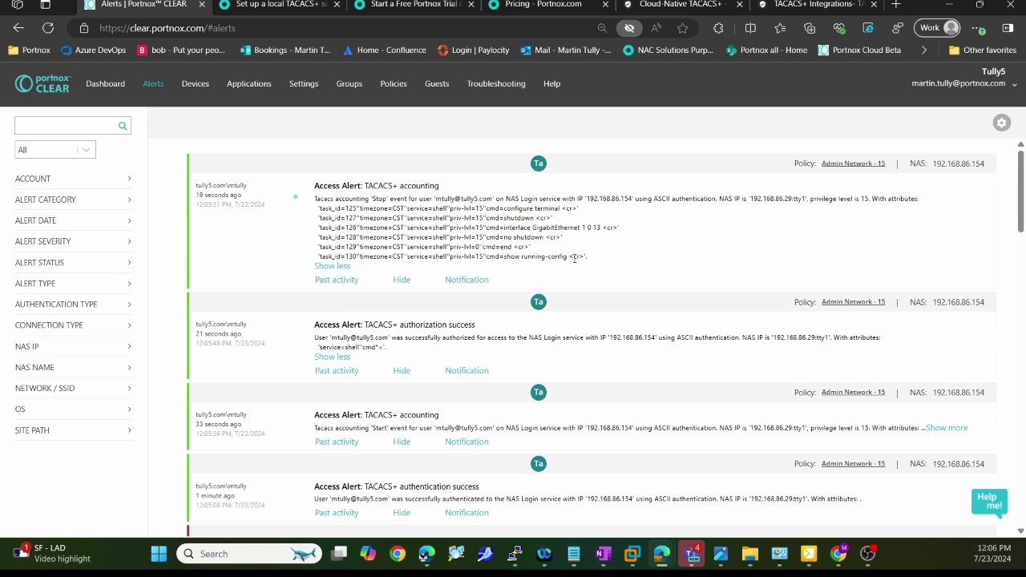
left_click_drag(504, 256, 575, 256)
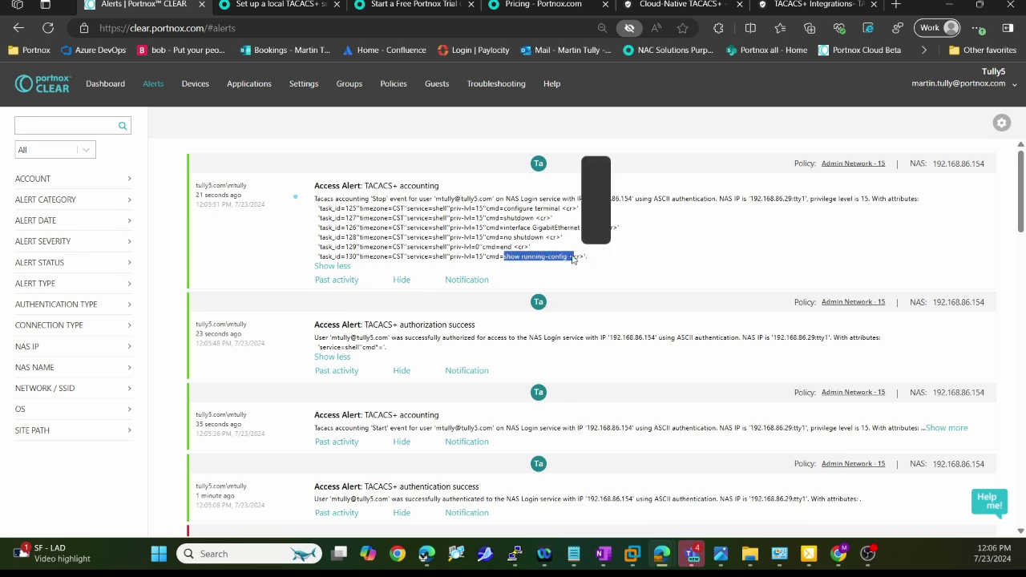
left_click(688, 275)
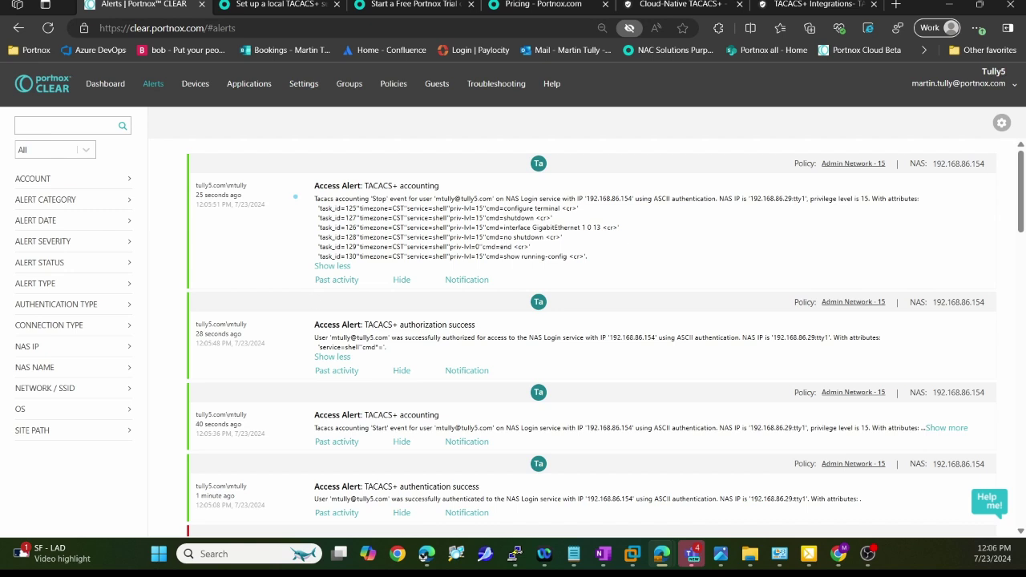
left_click(514, 553)
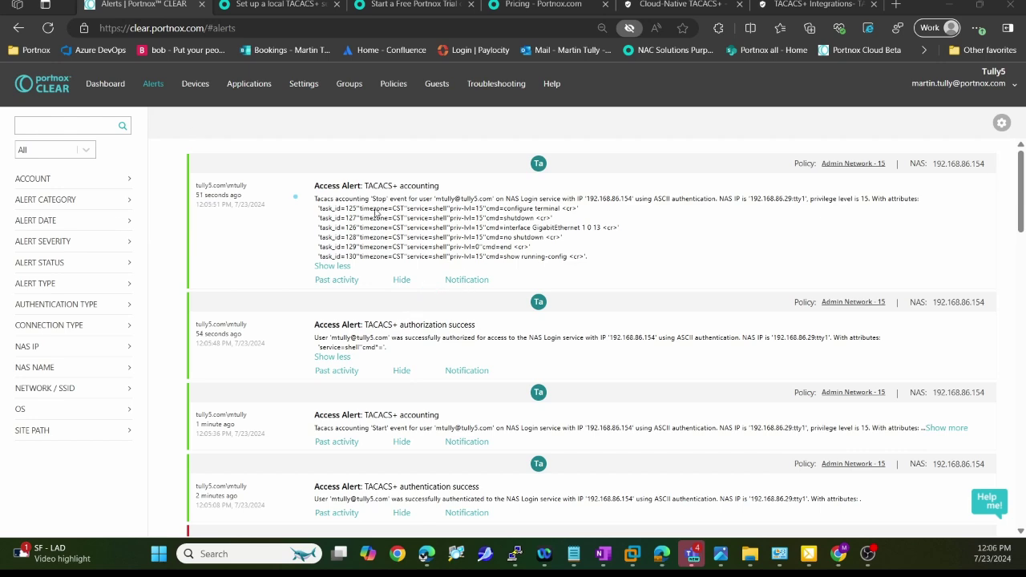
left_click(467, 280)
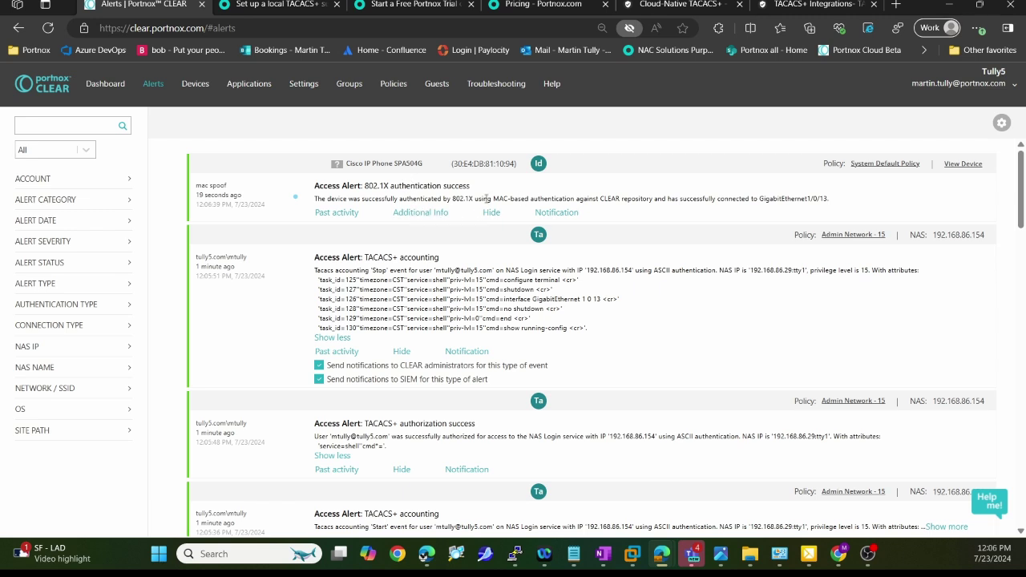
left_click_drag(485, 198, 530, 198)
On the Devices page, view the TACACS+ admin account's details down to Network Device Administration
left_click(686, 325)
left_click(193, 85)
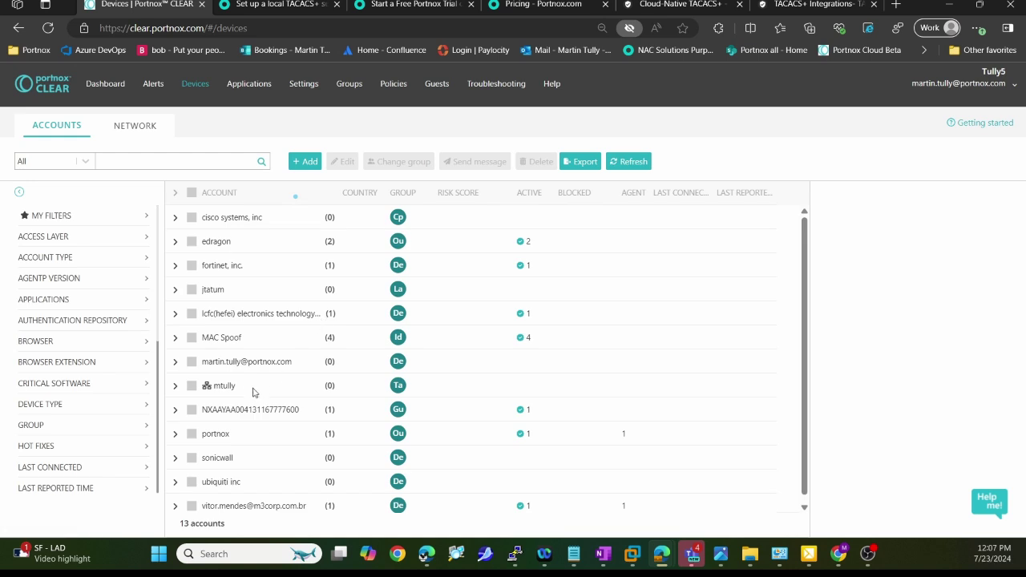
left_click(253, 392)
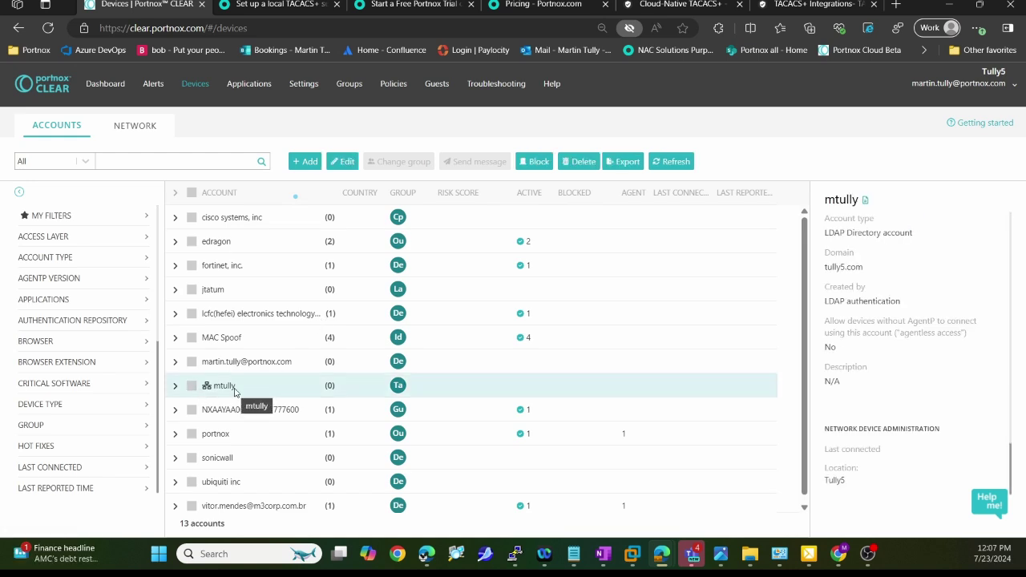
scroll(882, 368, "down", 2)
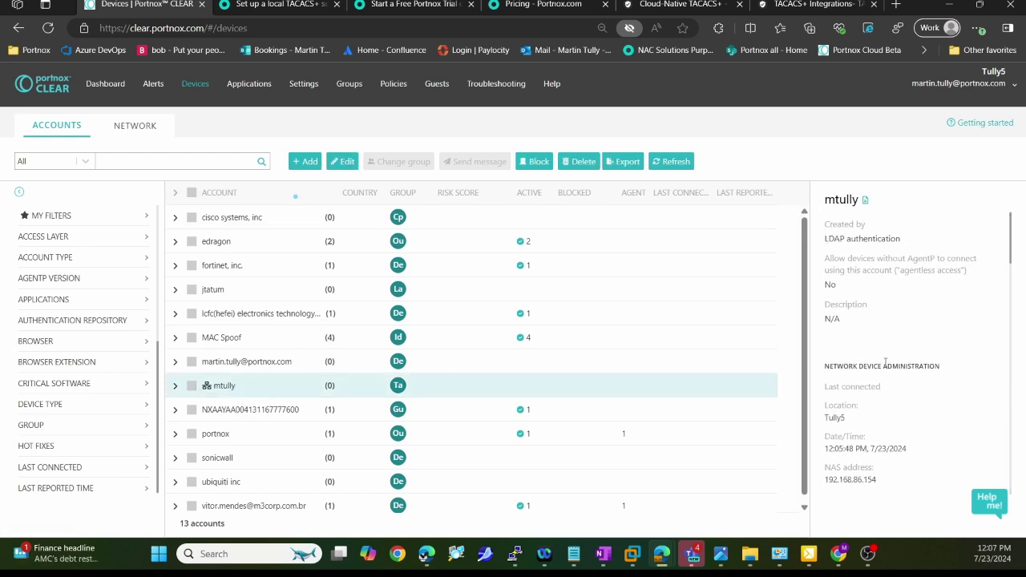